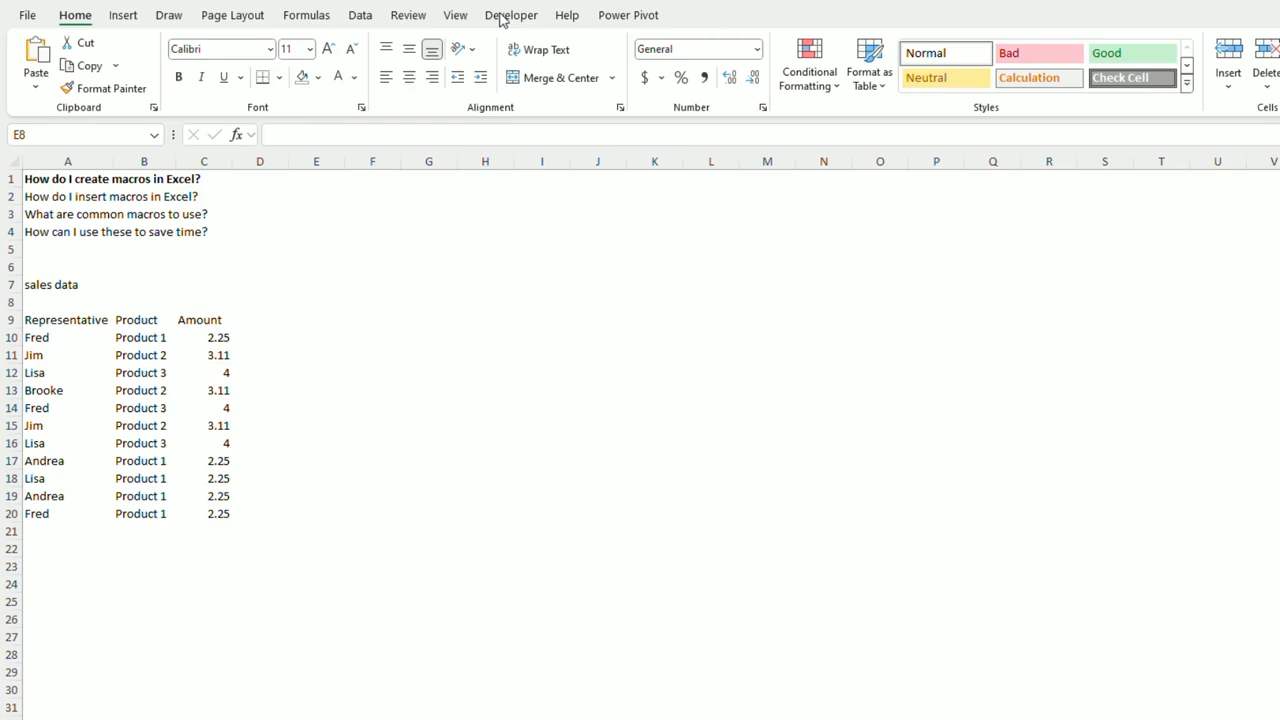
Check in the ribbon customization options that the Developer main tab is enabled, and accept the settings.
left_click(26, 16)
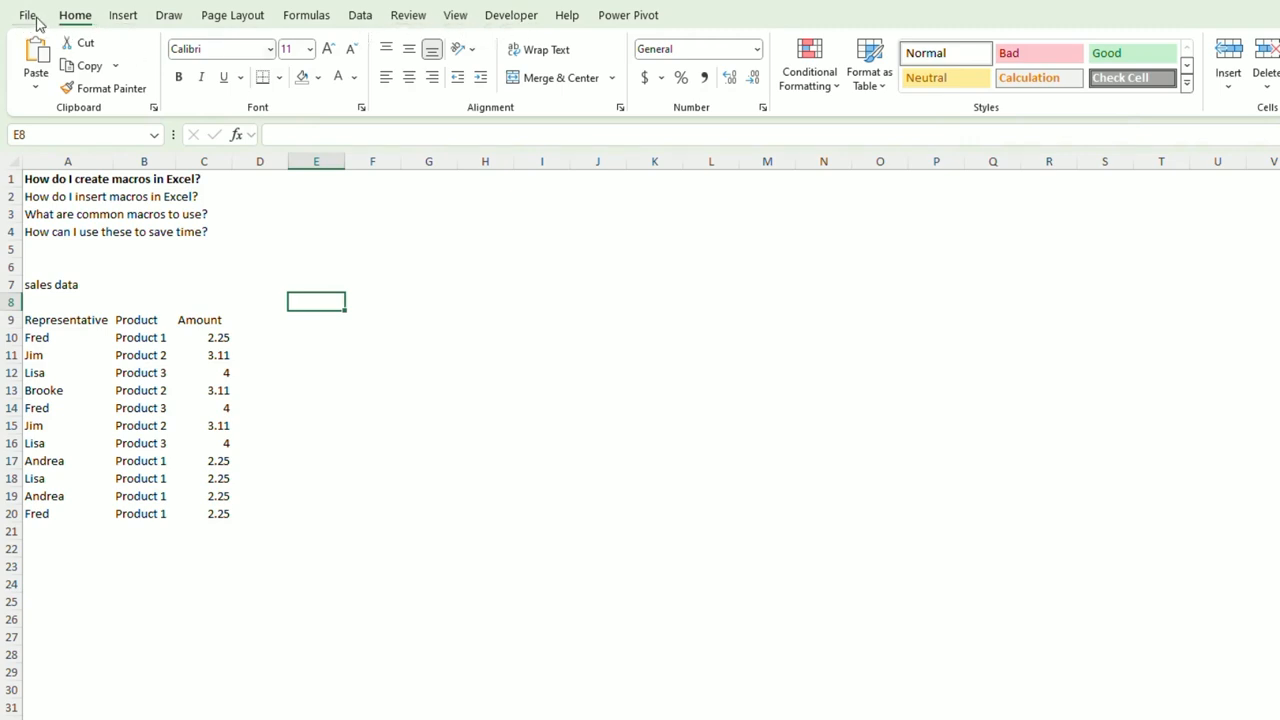
left_click(28, 16)
left_click(52, 718)
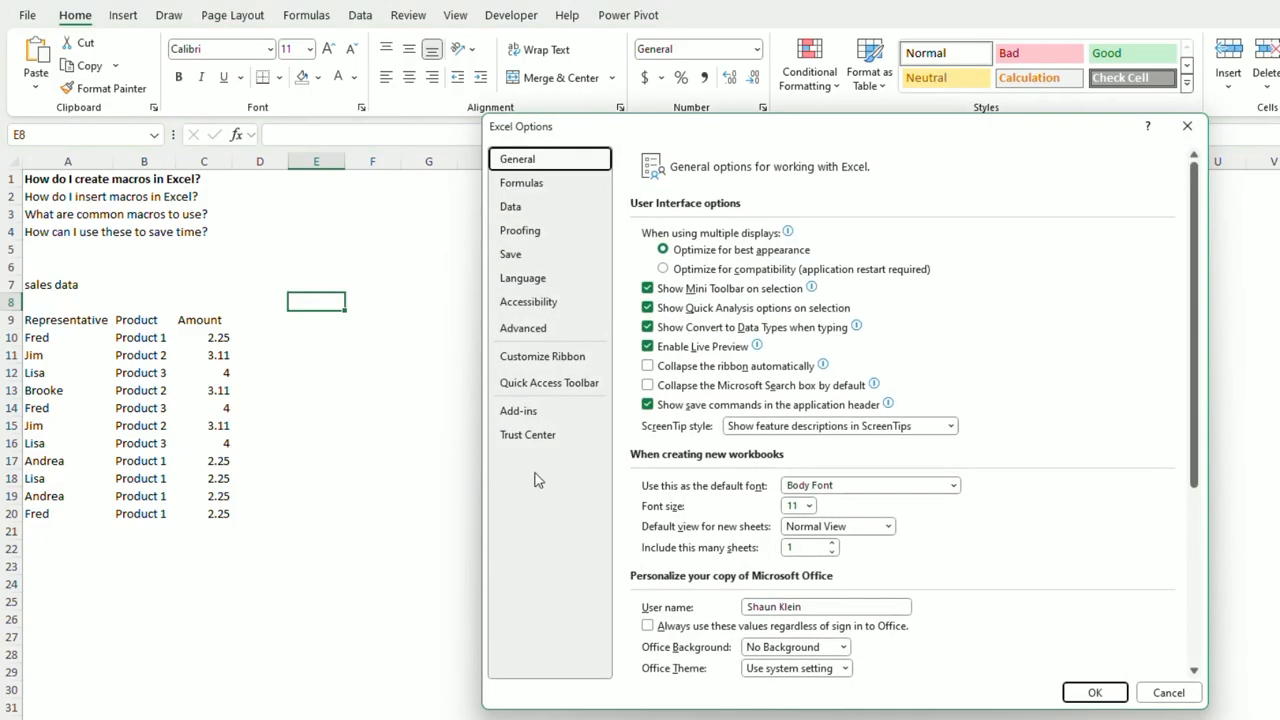
left_click(546, 361)
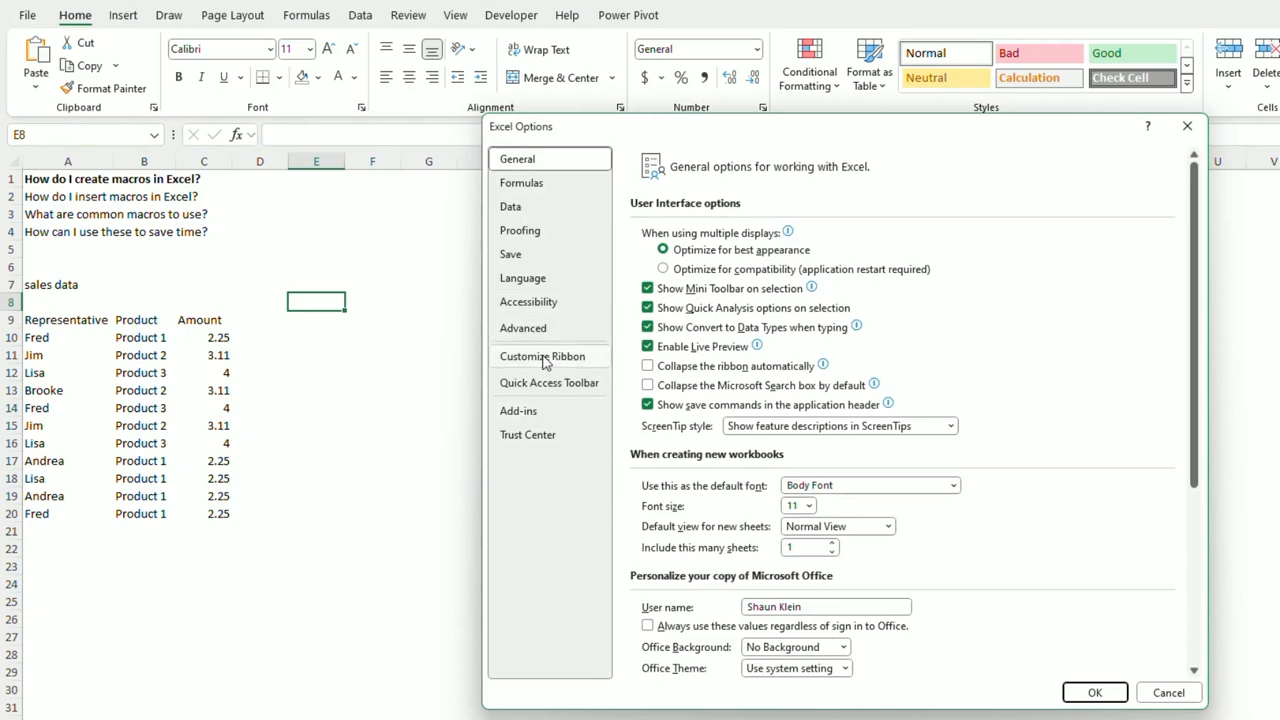
scroll(1045, 526, "down", 1)
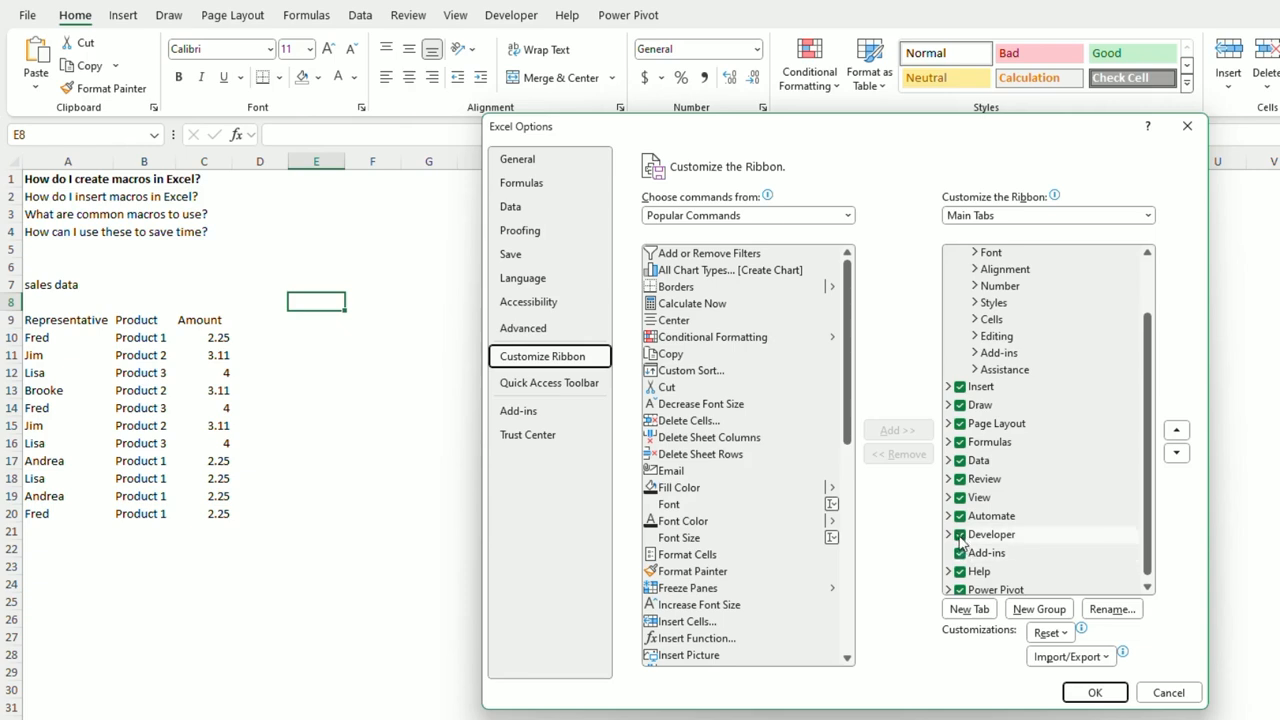
left_click(1095, 692)
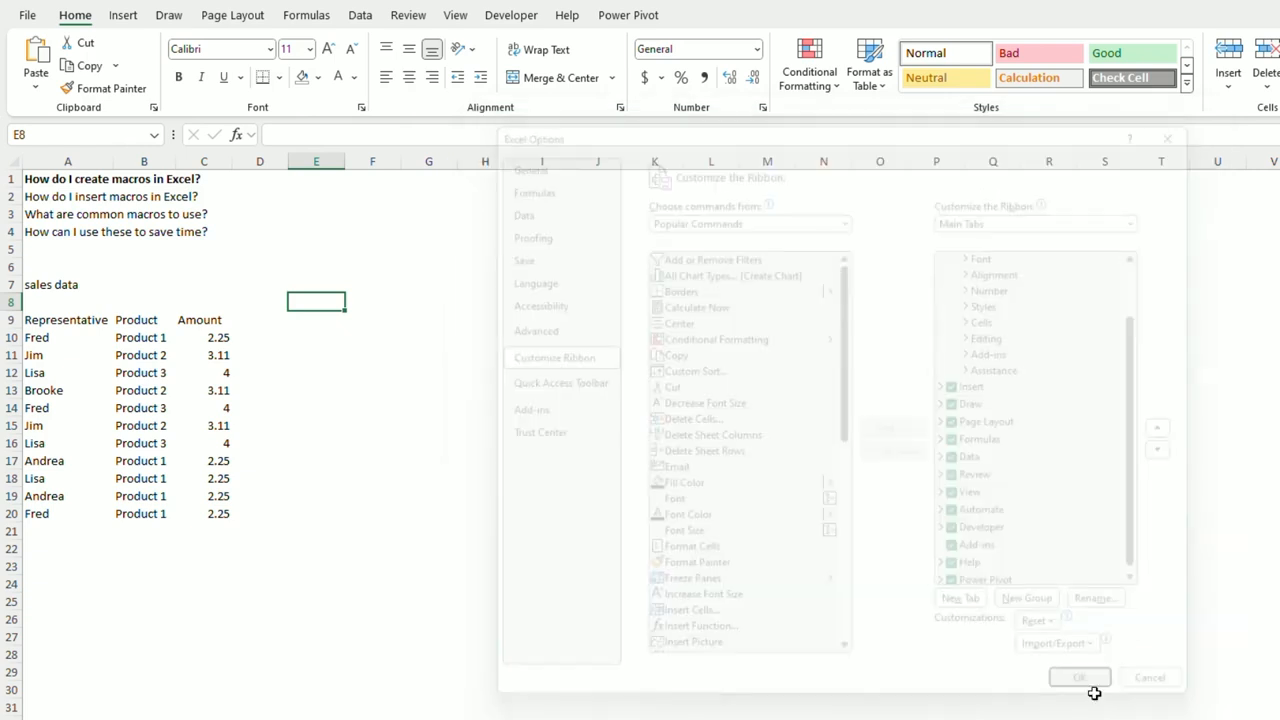
Copy the sales data block A7:C20, including its title and headers, and paste it at cell A1 of the next sheet.
left_click(494, 465)
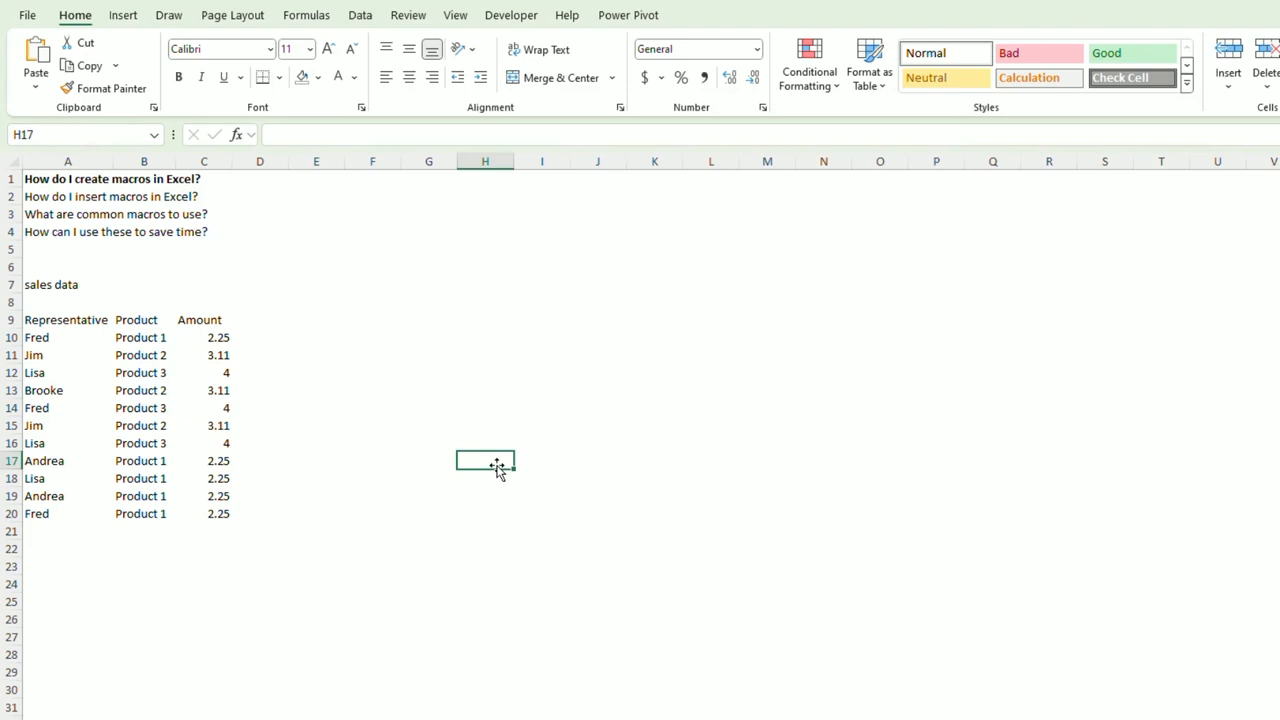
left_click(380, 369)
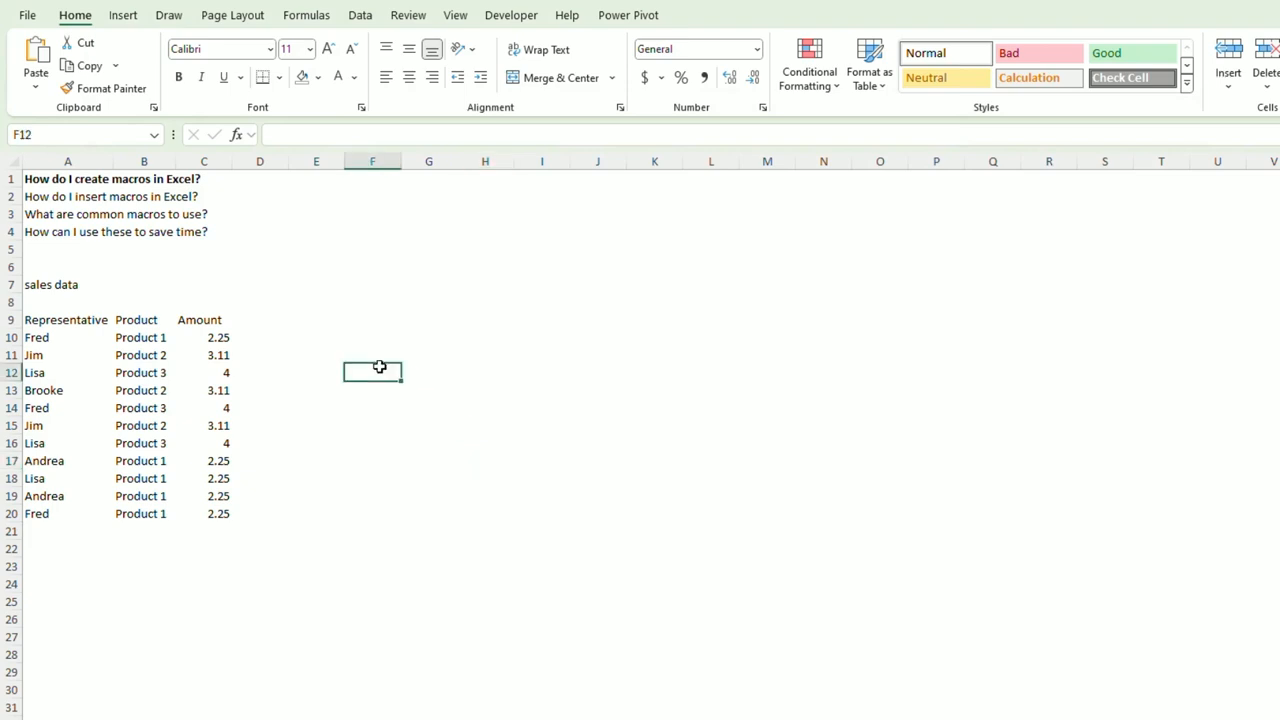
left_click(218, 406)
left_click_drag(52, 287, 188, 524)
key("ctrl+c")
key("ctrl+Page_Down")
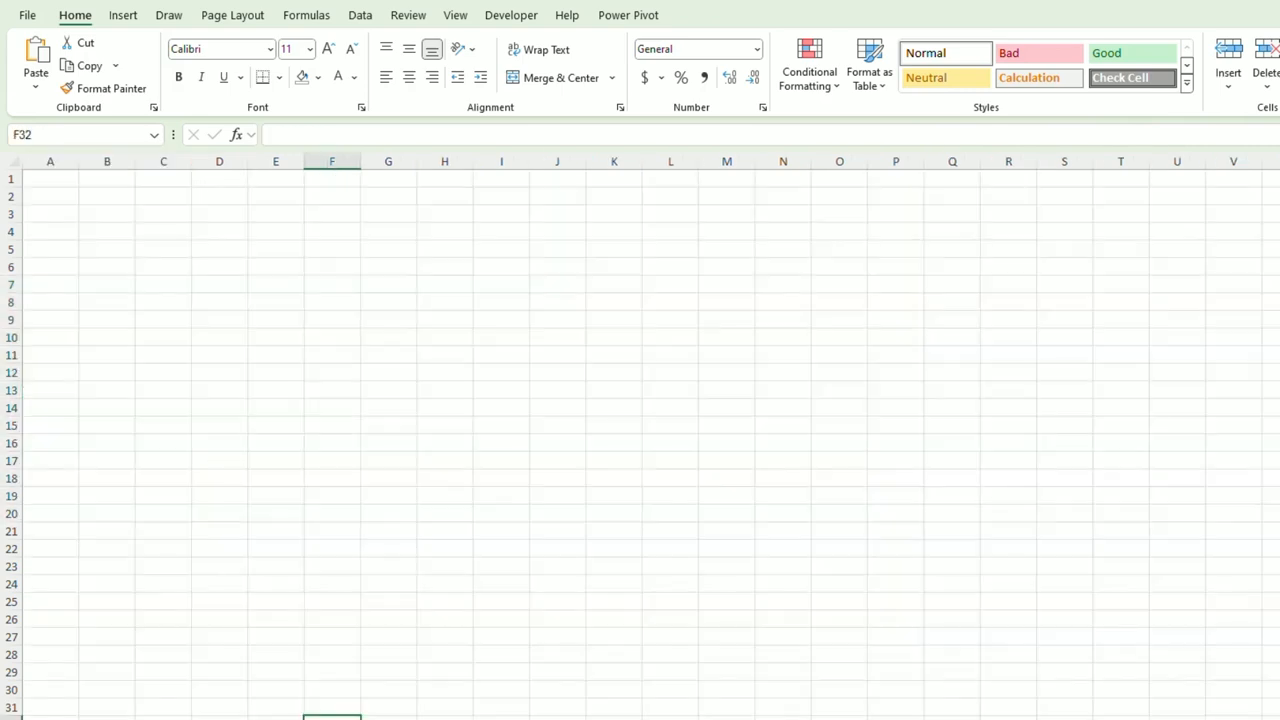
left_click(49, 180)
key("ctrl+v")
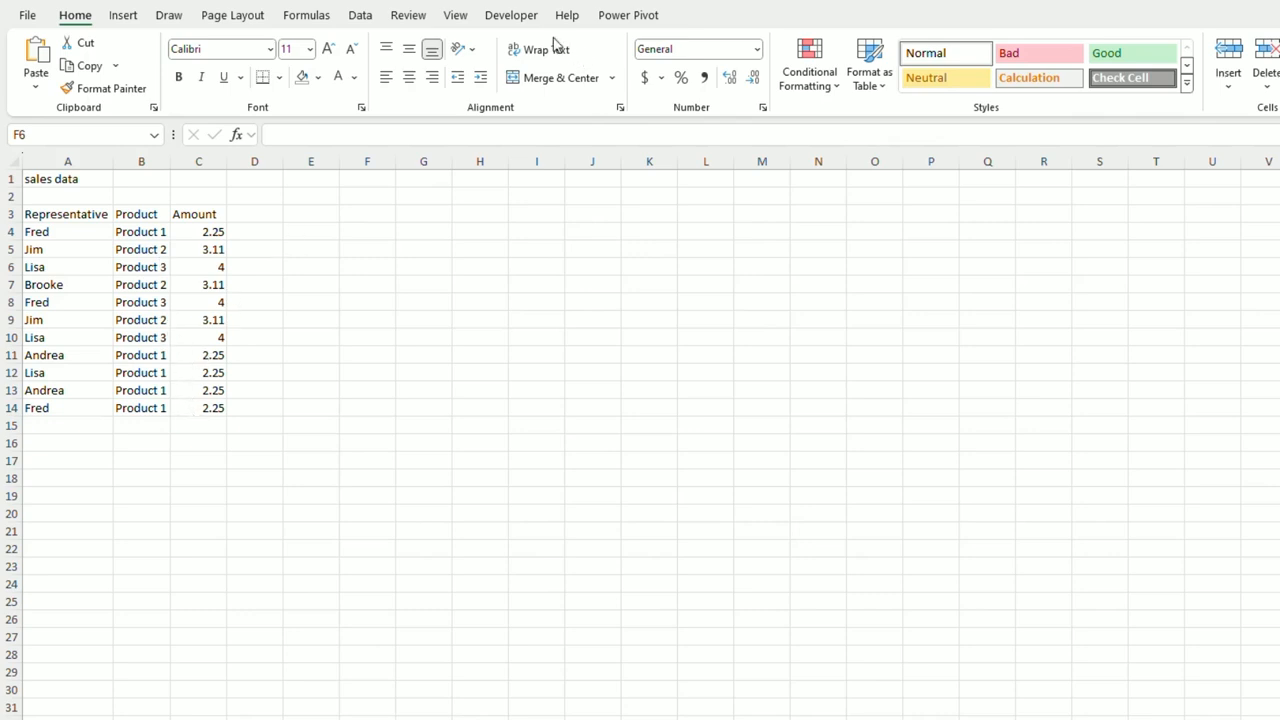
Start recording a macro named SORT, stored in this workbook.
left_click(521, 18)
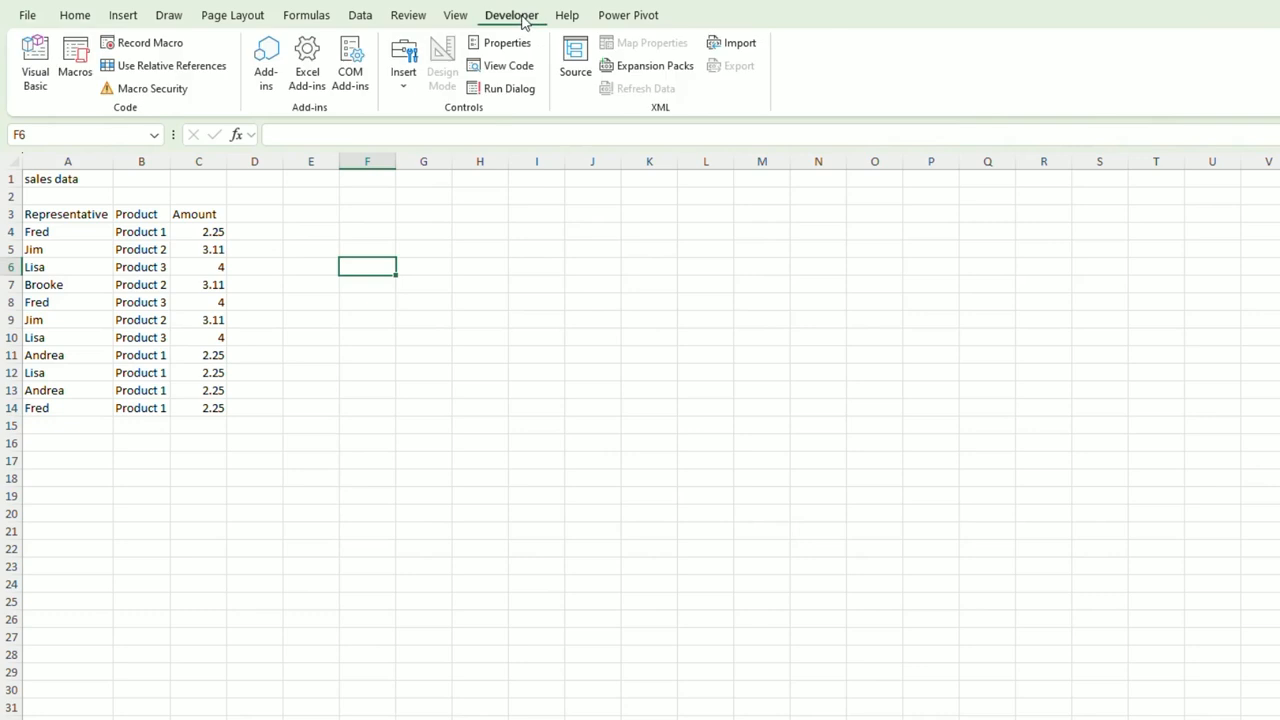
left_click(150, 45)
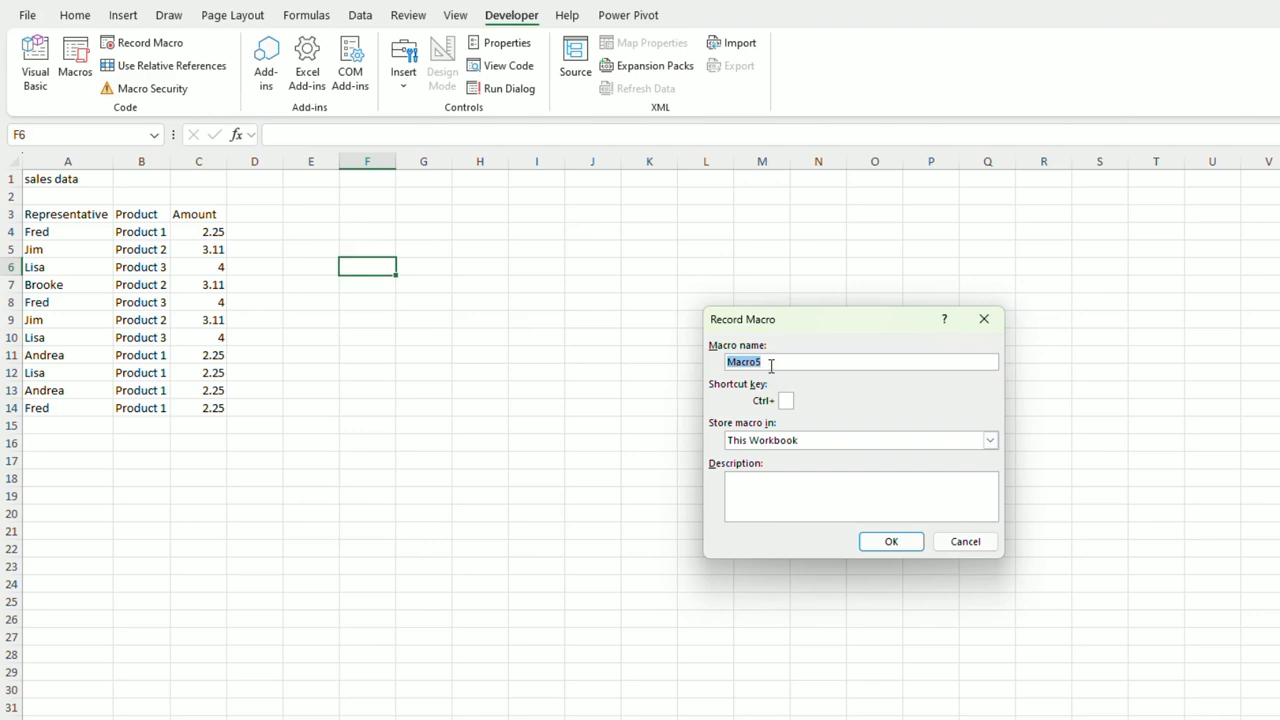
type("SORT")
left_click(884, 546)
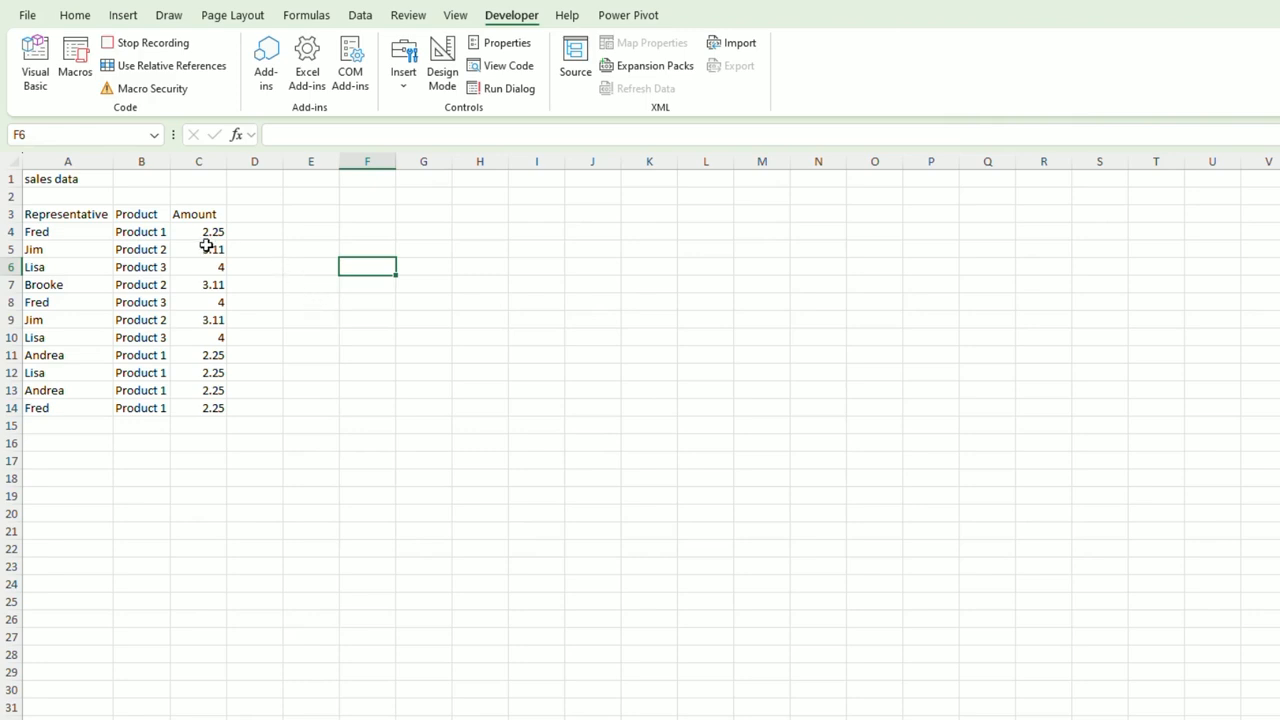
Sort the table A3:C14 by the Amount column on cell values, from largest to smallest.
left_click(78, 216)
left_click_drag(78, 216, 208, 409)
left_click(361, 22)
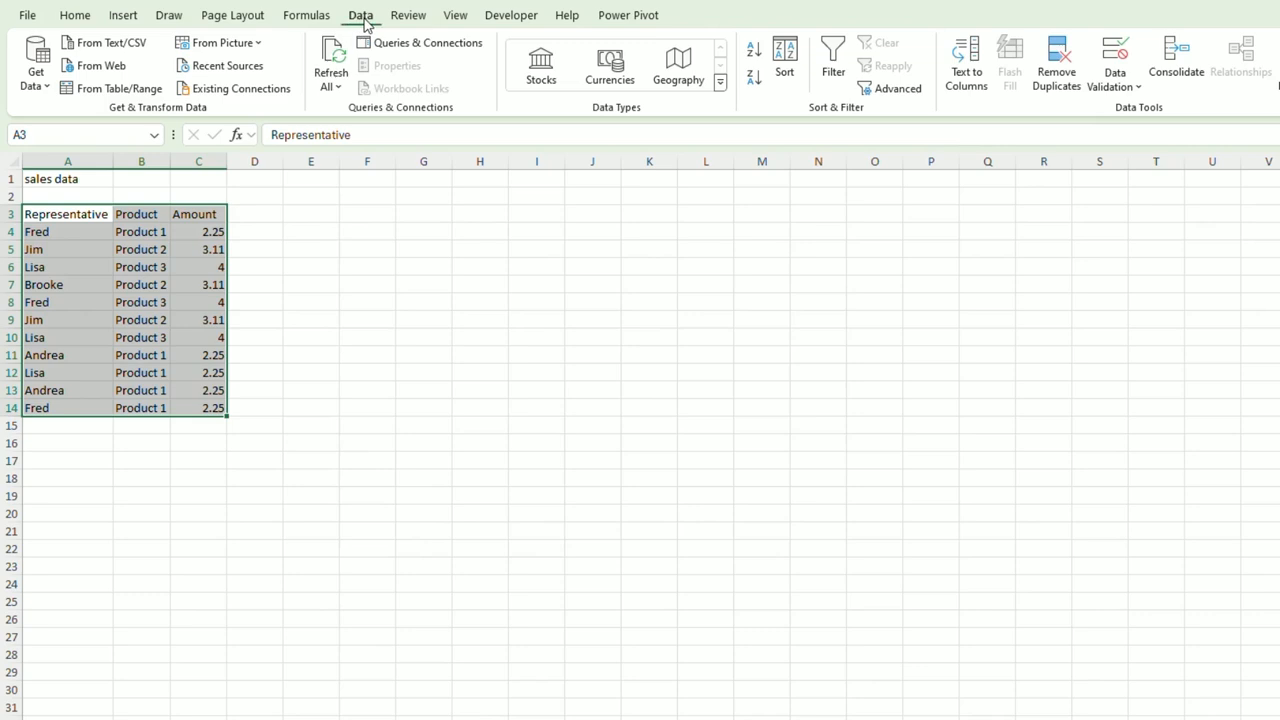
left_click(784, 62)
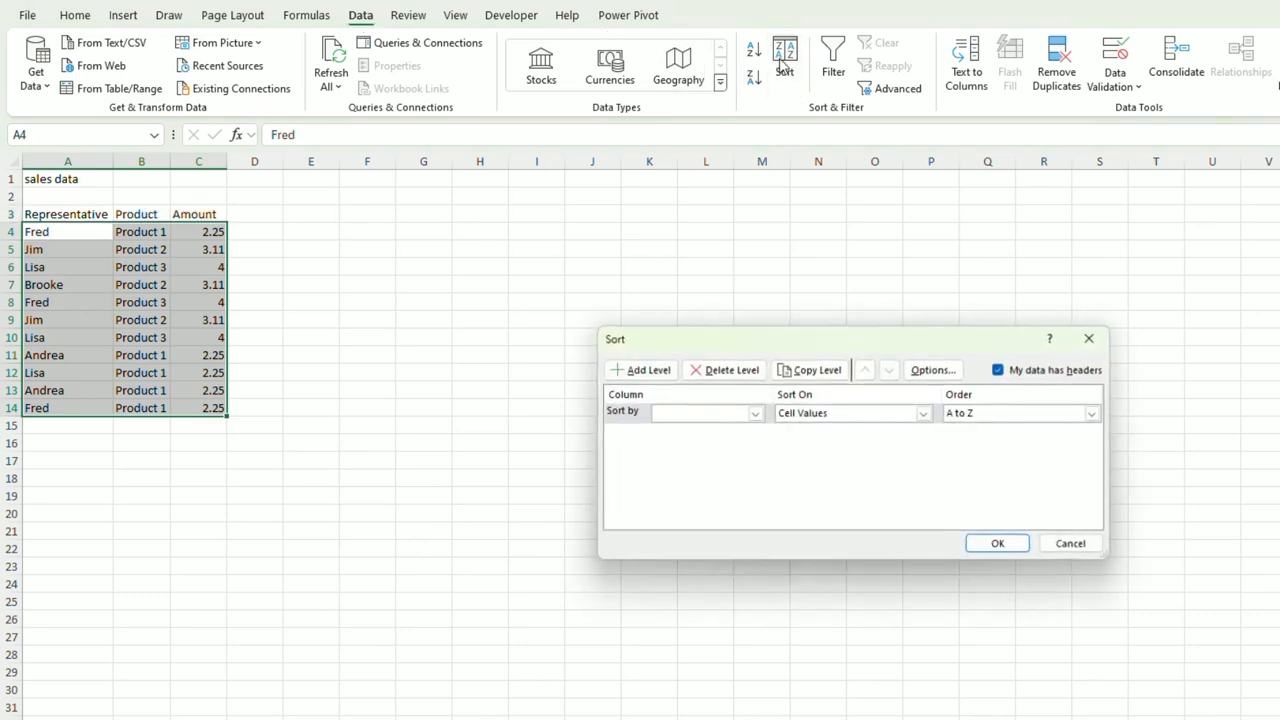
left_click(756, 414)
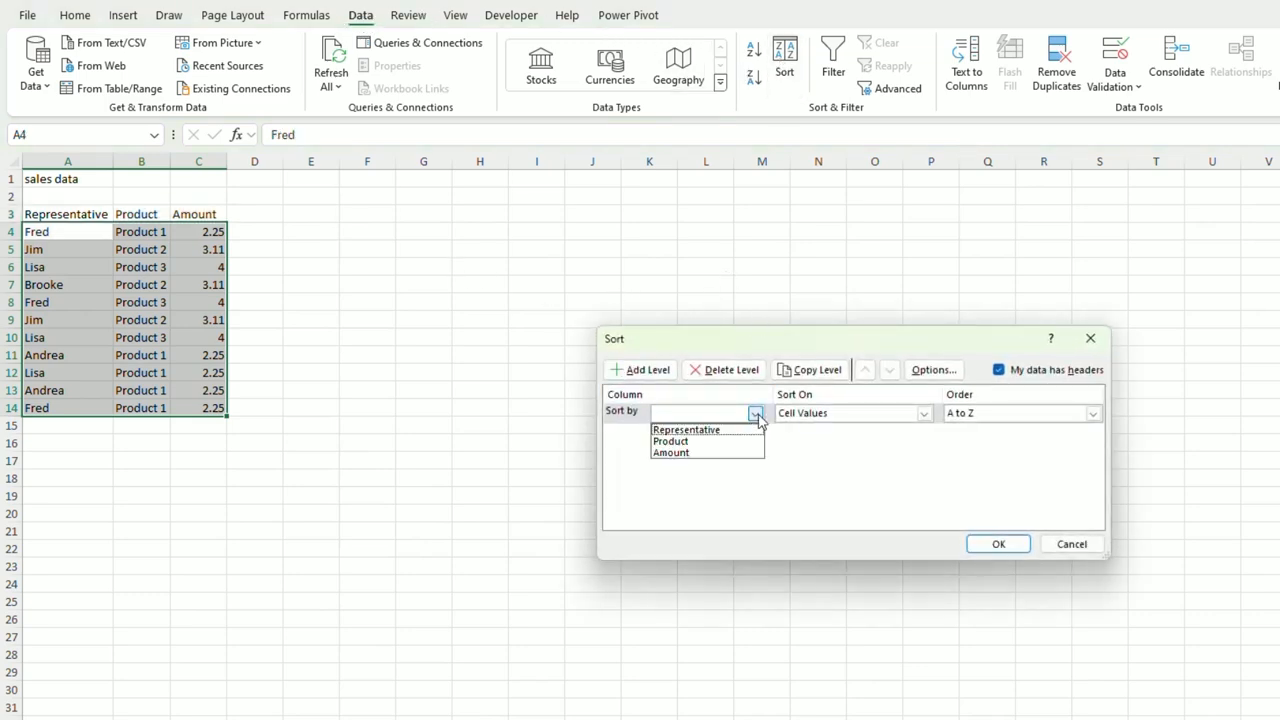
left_click(694, 454)
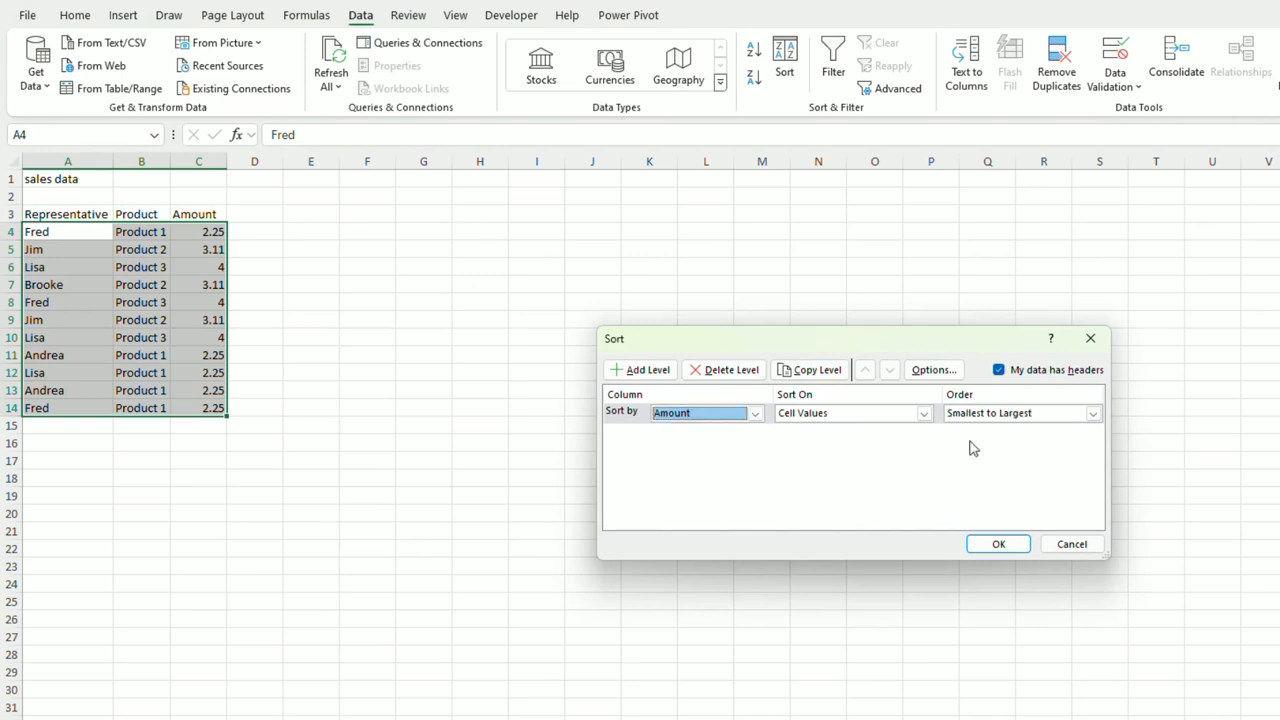
left_click(1093, 414)
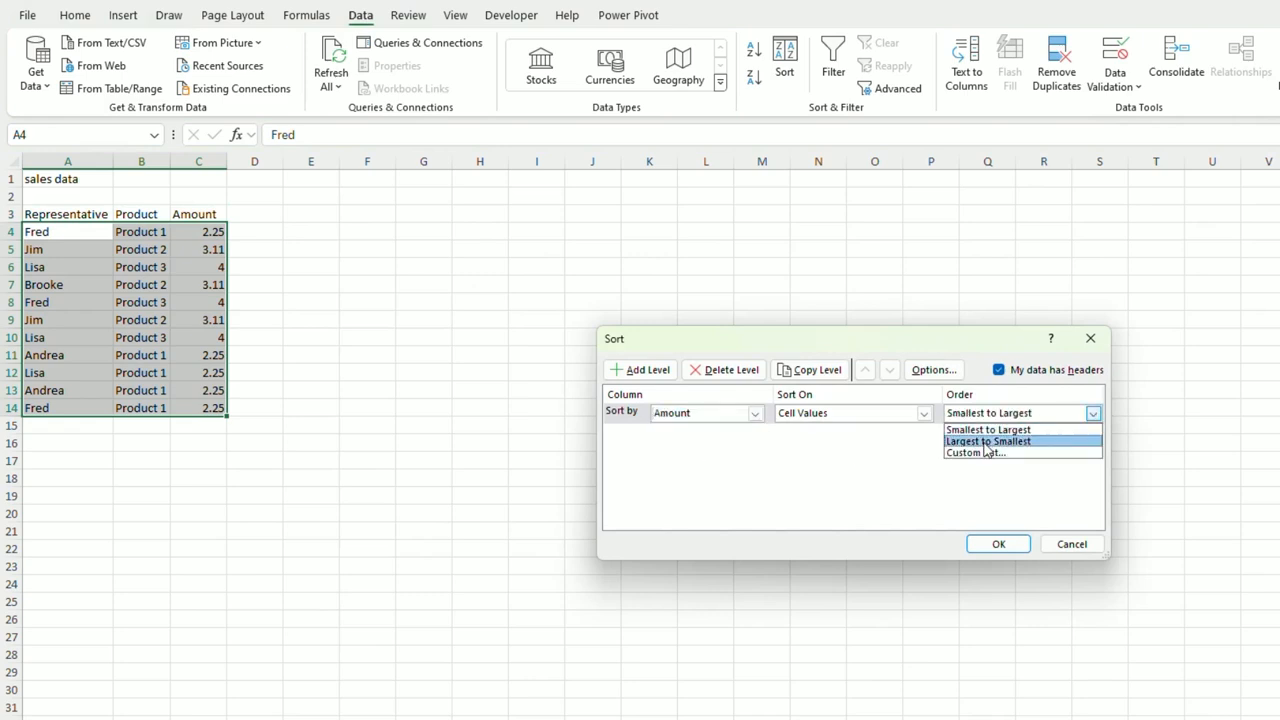
left_click(988, 443)
left_click(1001, 546)
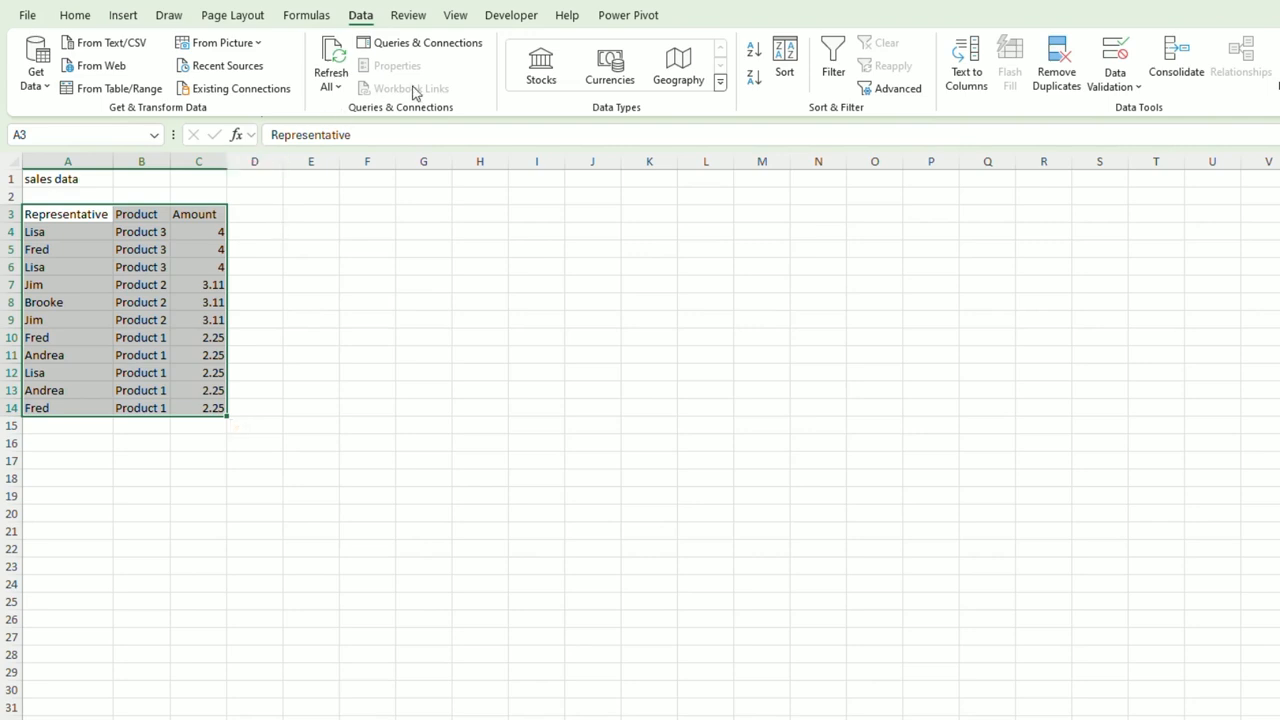
Stop recording the macro, and view the list of available macros without running any.
left_click(508, 16)
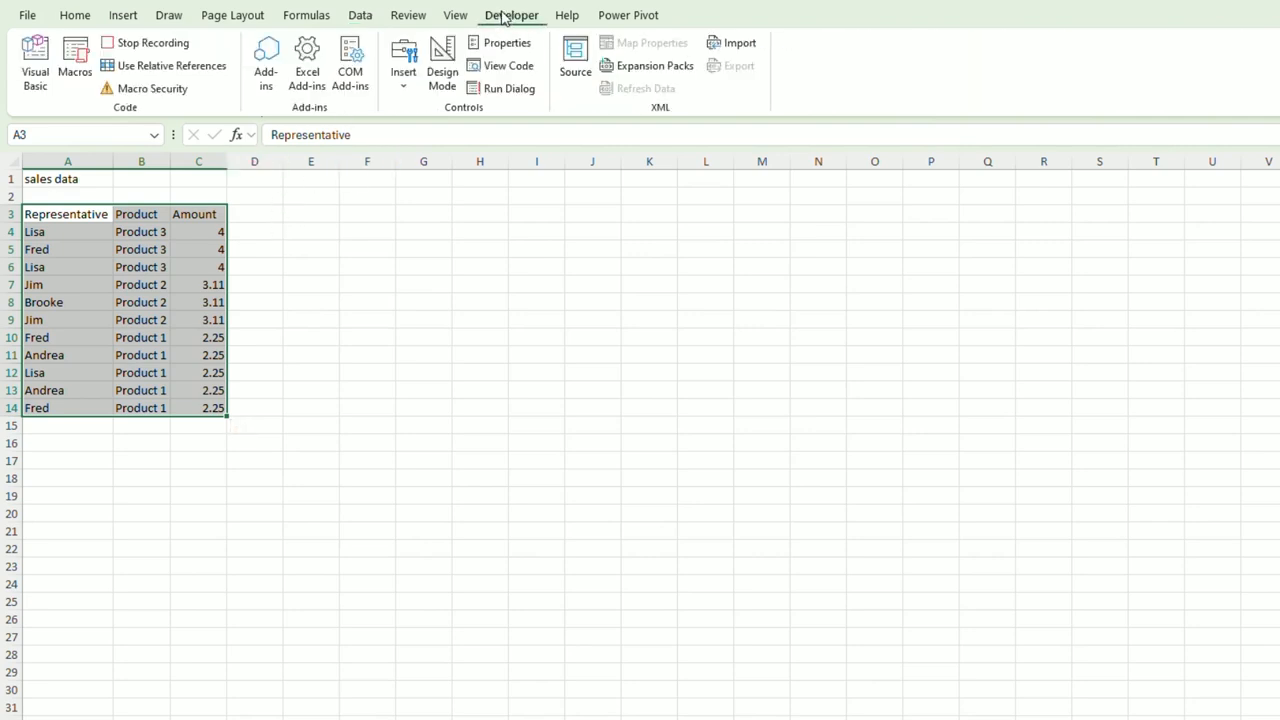
left_click(170, 44)
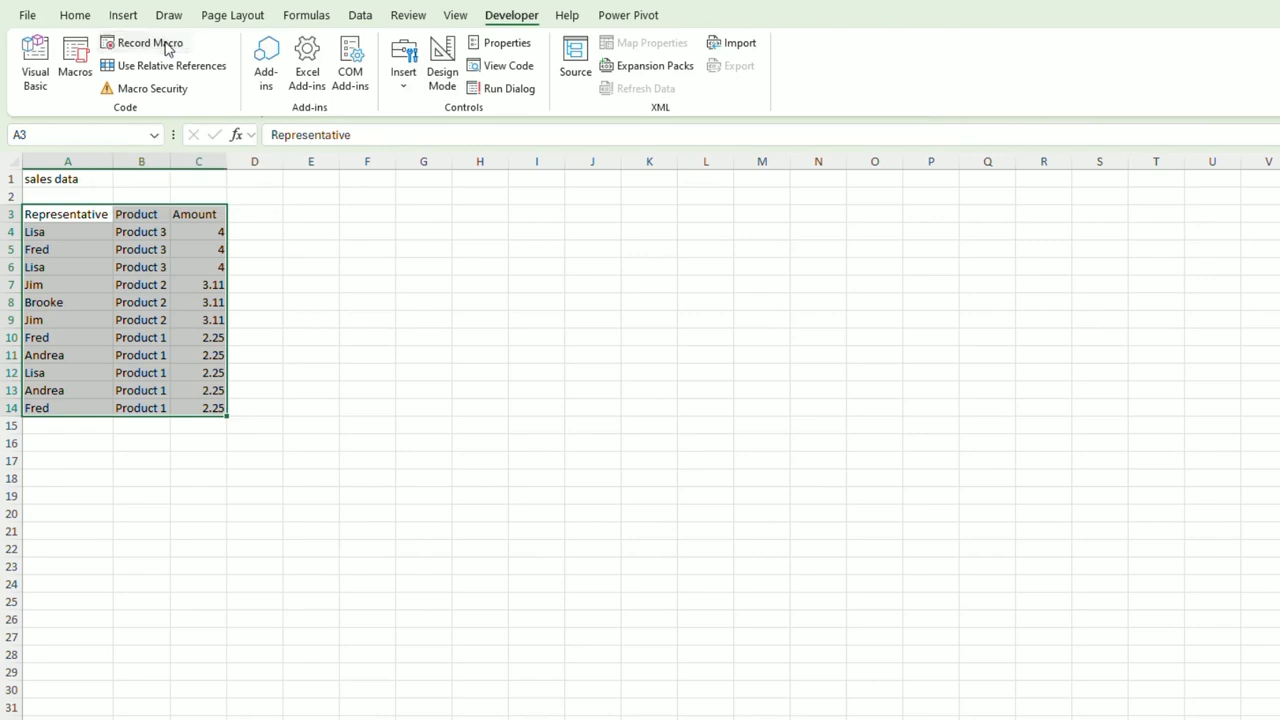
left_click(333, 286)
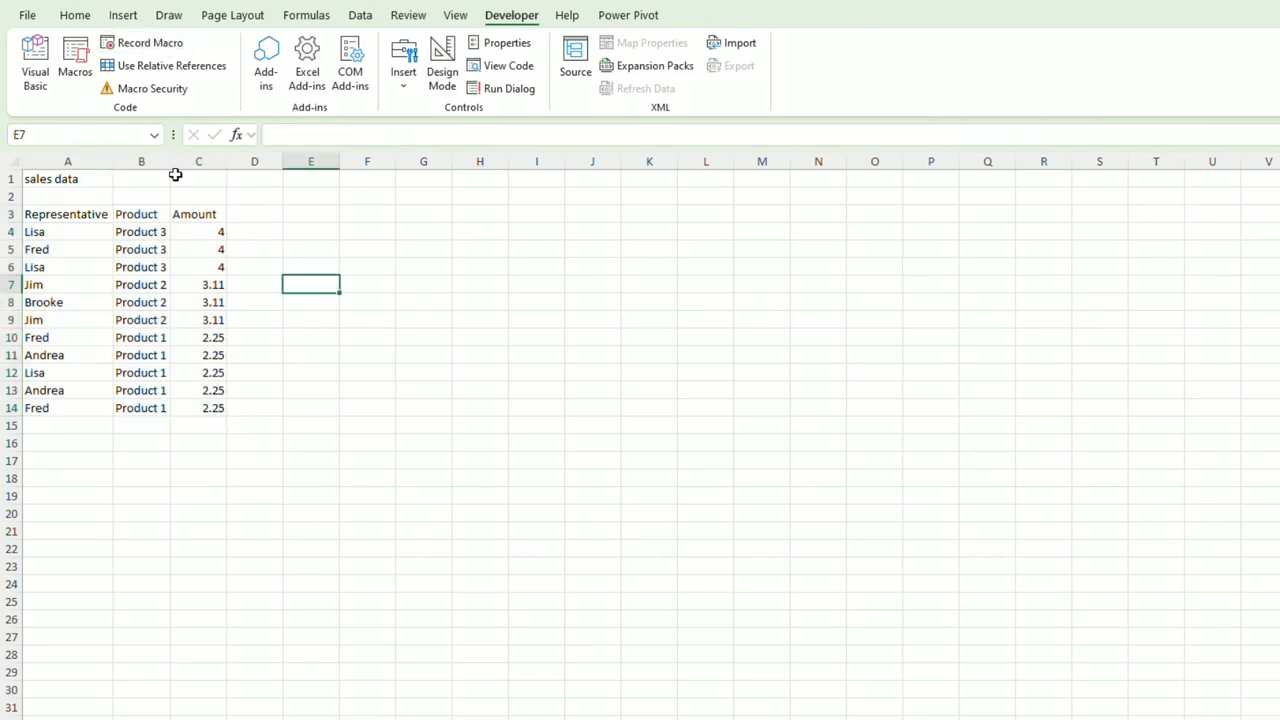
left_click(80, 66)
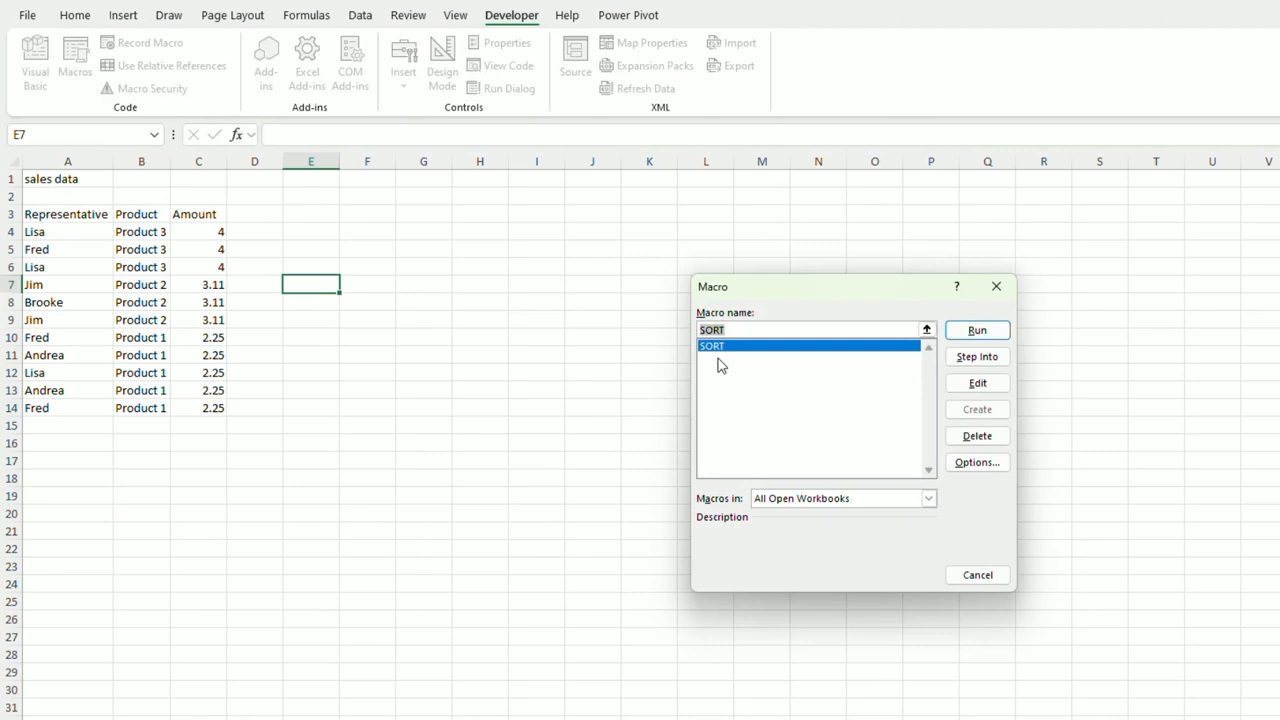
left_click(977, 575)
left_click(471, 552)
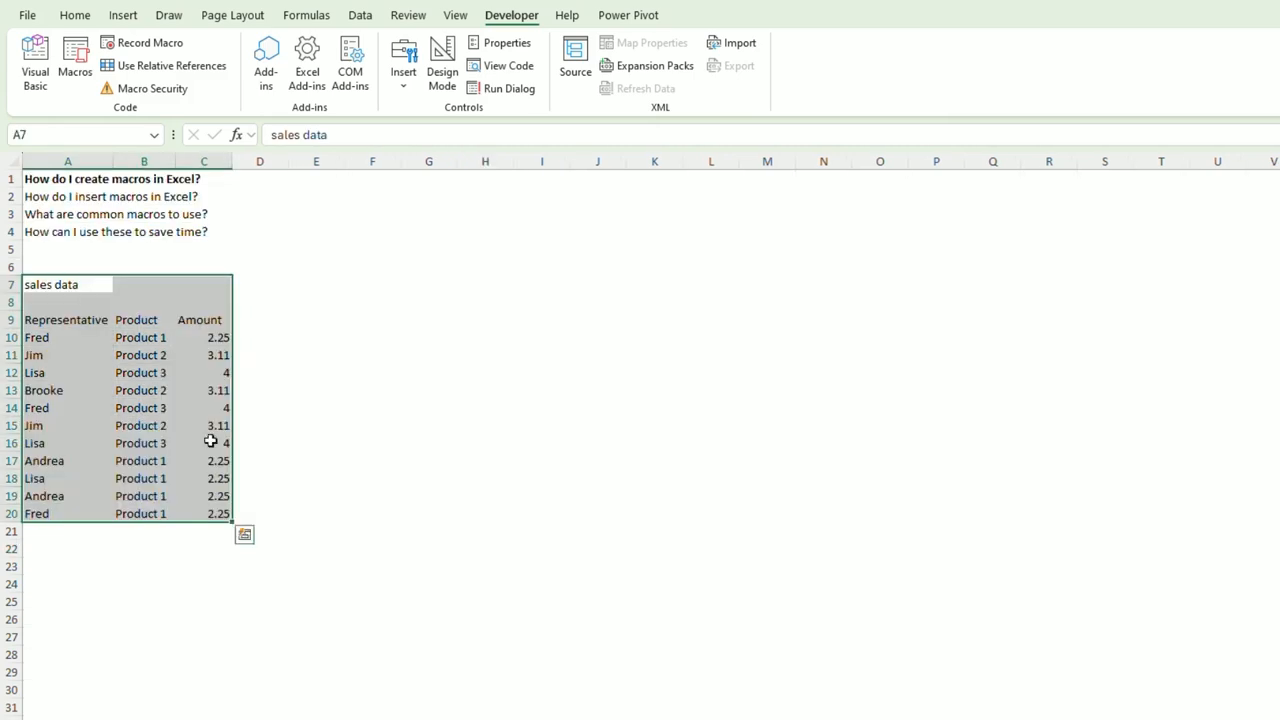
Copy the unsorted sales data A7:C20 from the first sheet and paste it over the sorted data starting at A1.
left_click(165, 338)
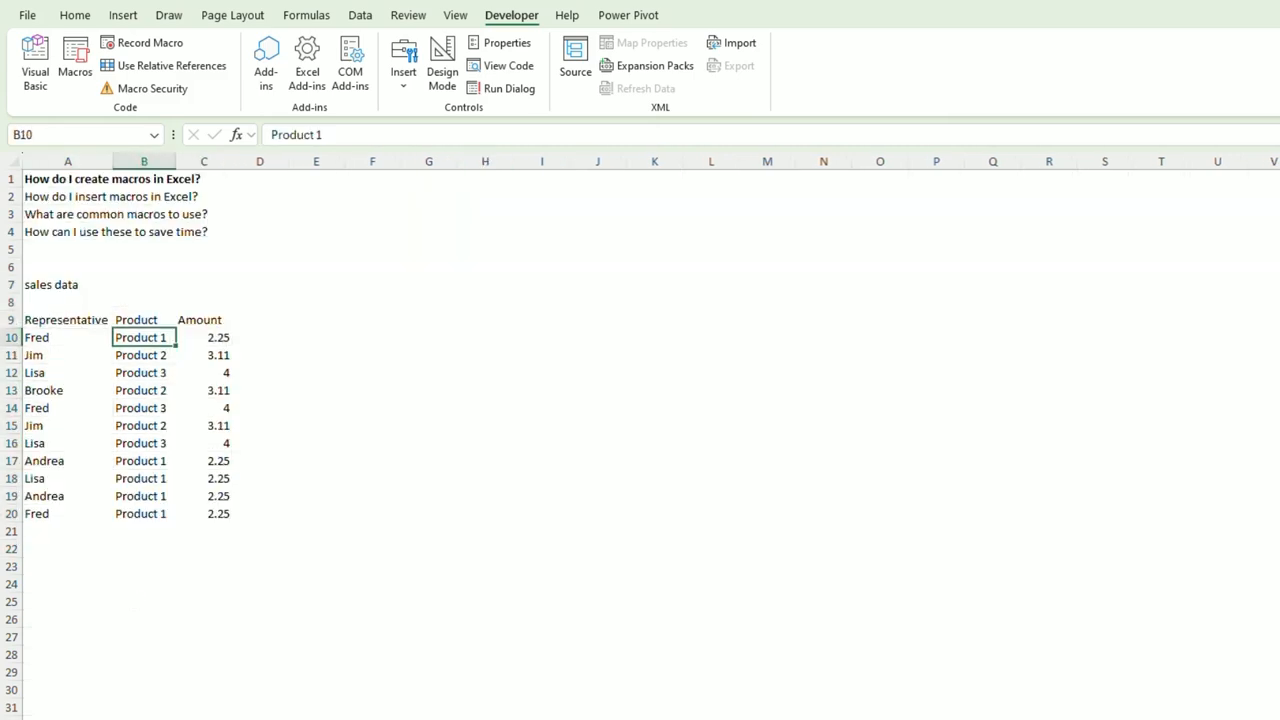
left_click_drag(52, 284, 212, 512)
key("ctrl+c")
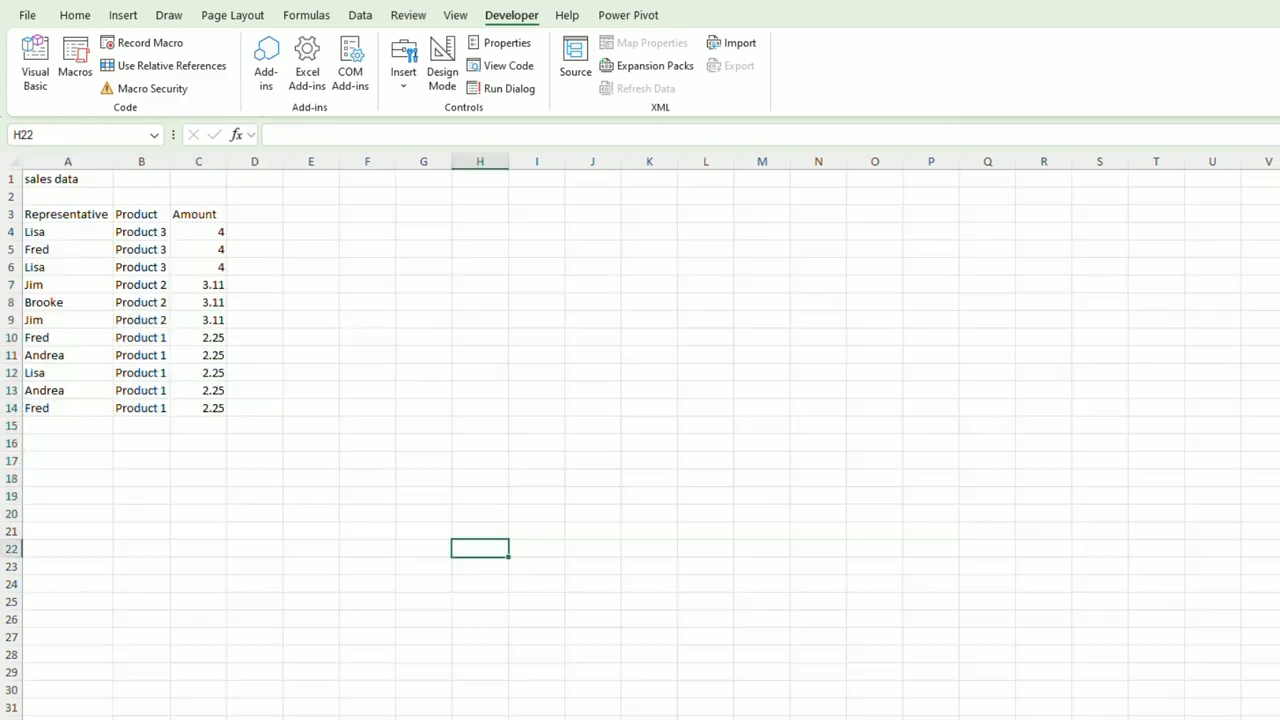
left_click(30, 178)
key("ctrl+v")
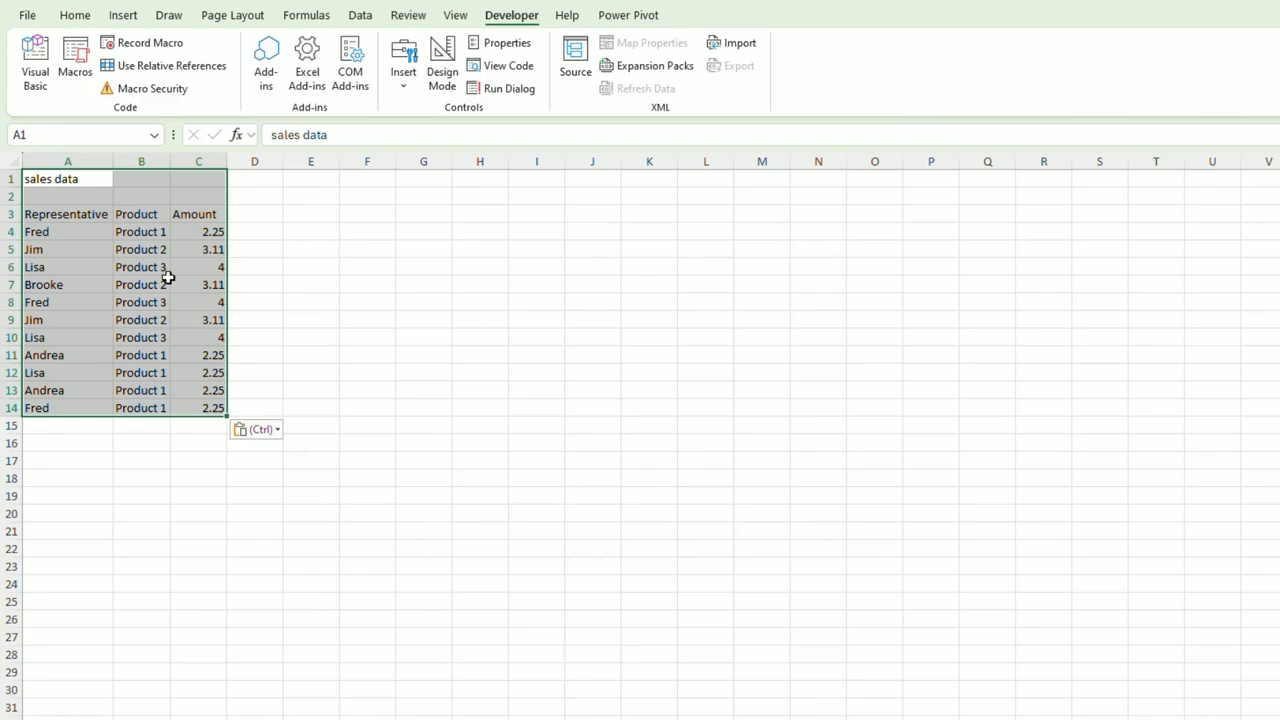
Run the SORT macro on the freshly pasted sales data.
left_click(300, 300)
left_click(280, 231)
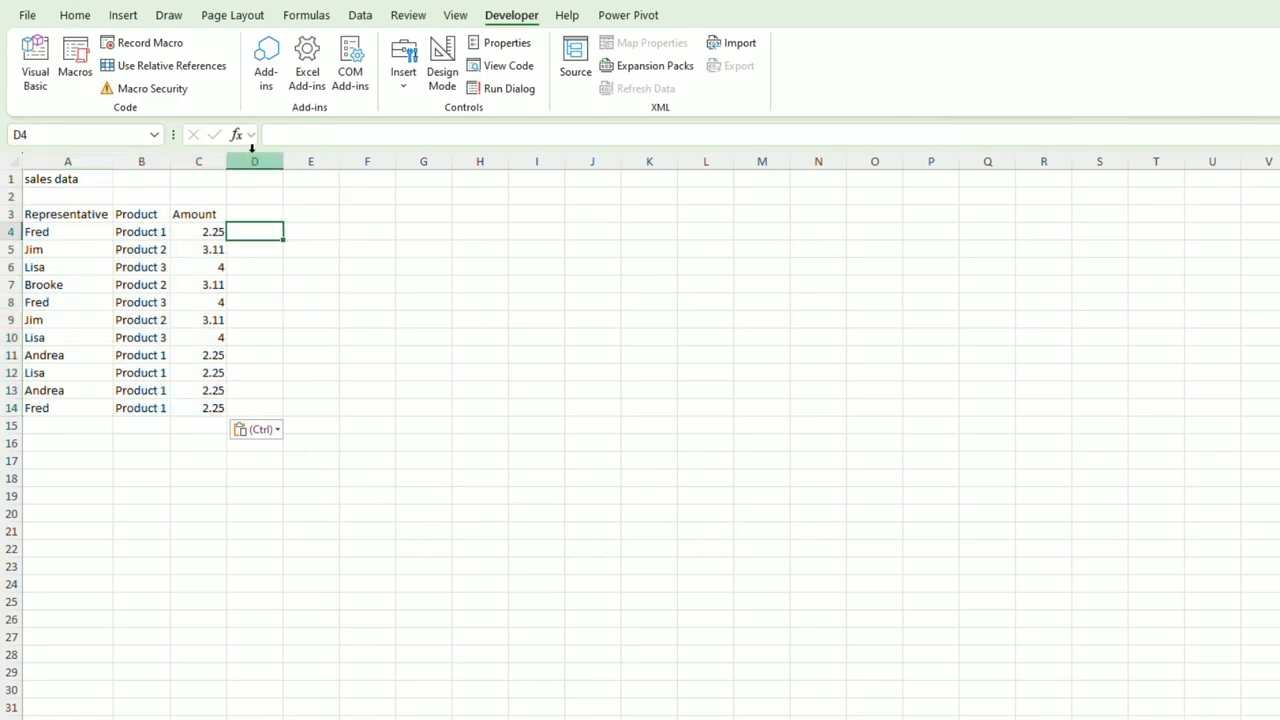
left_click(80, 80)
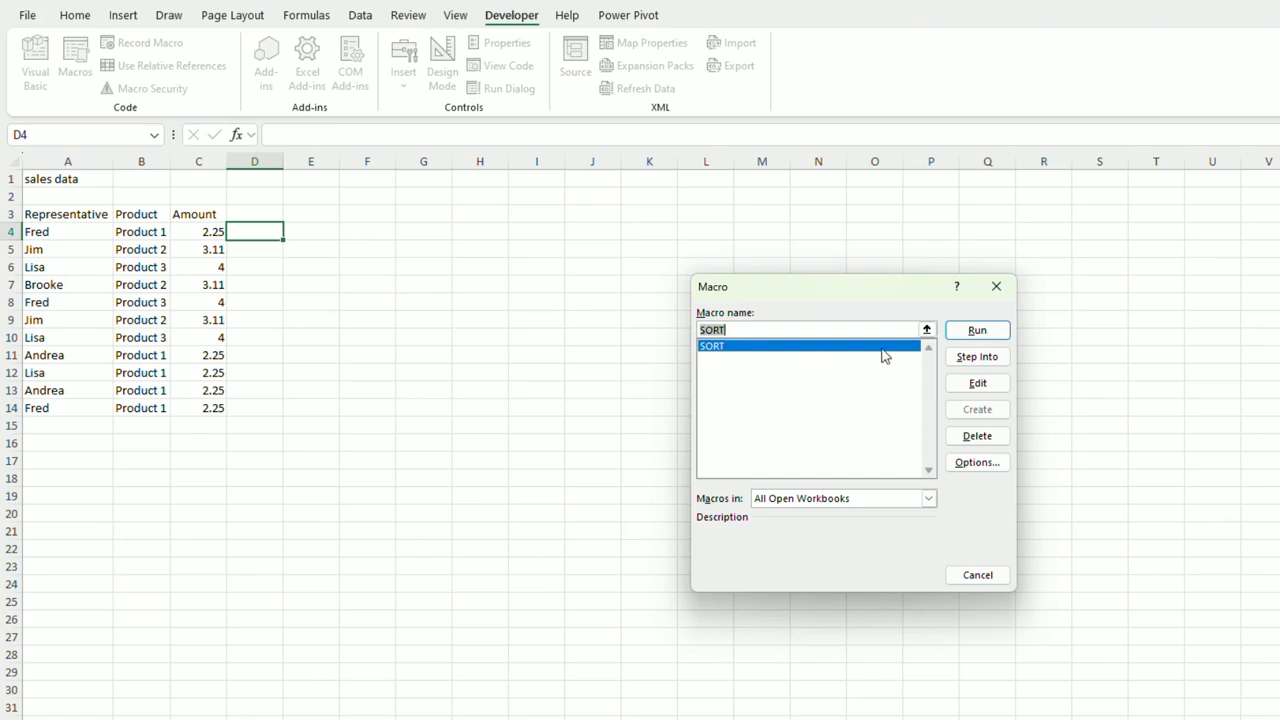
left_click(975, 332)
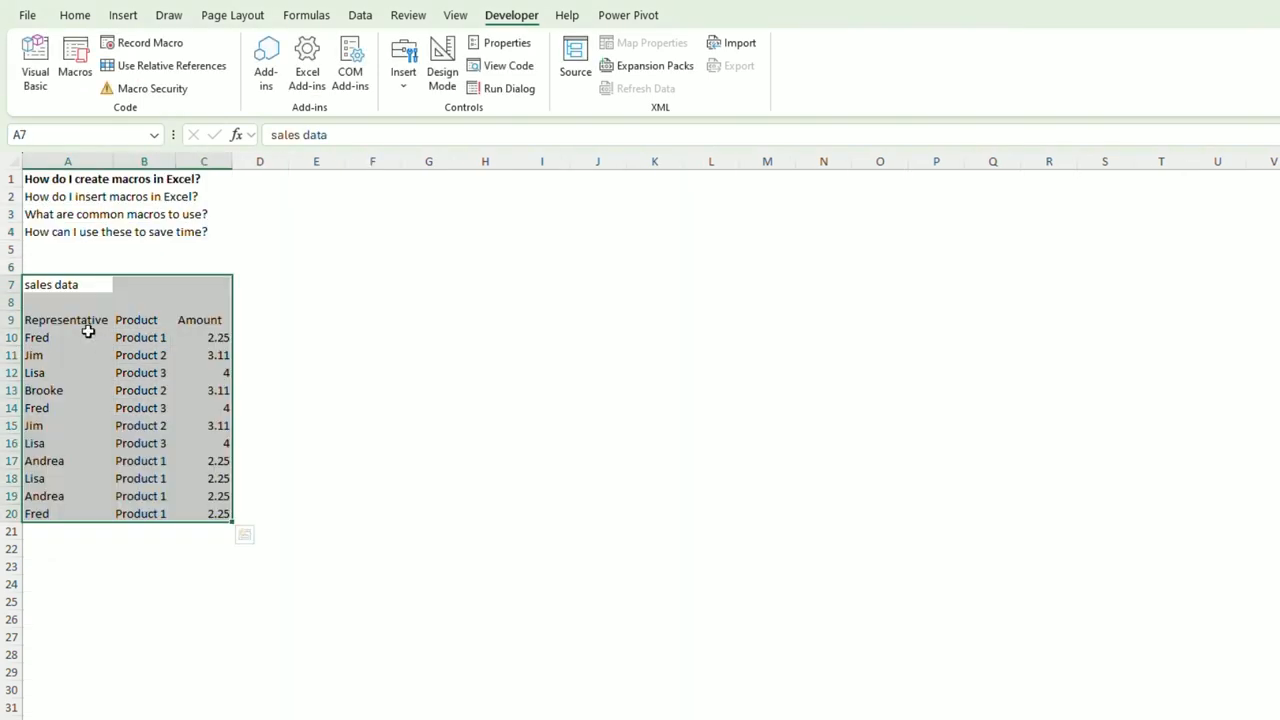
Restore the unsorted order by copying the original sales data block again and pasting it at A1 of the macro sheet.
key("ctrl+c")
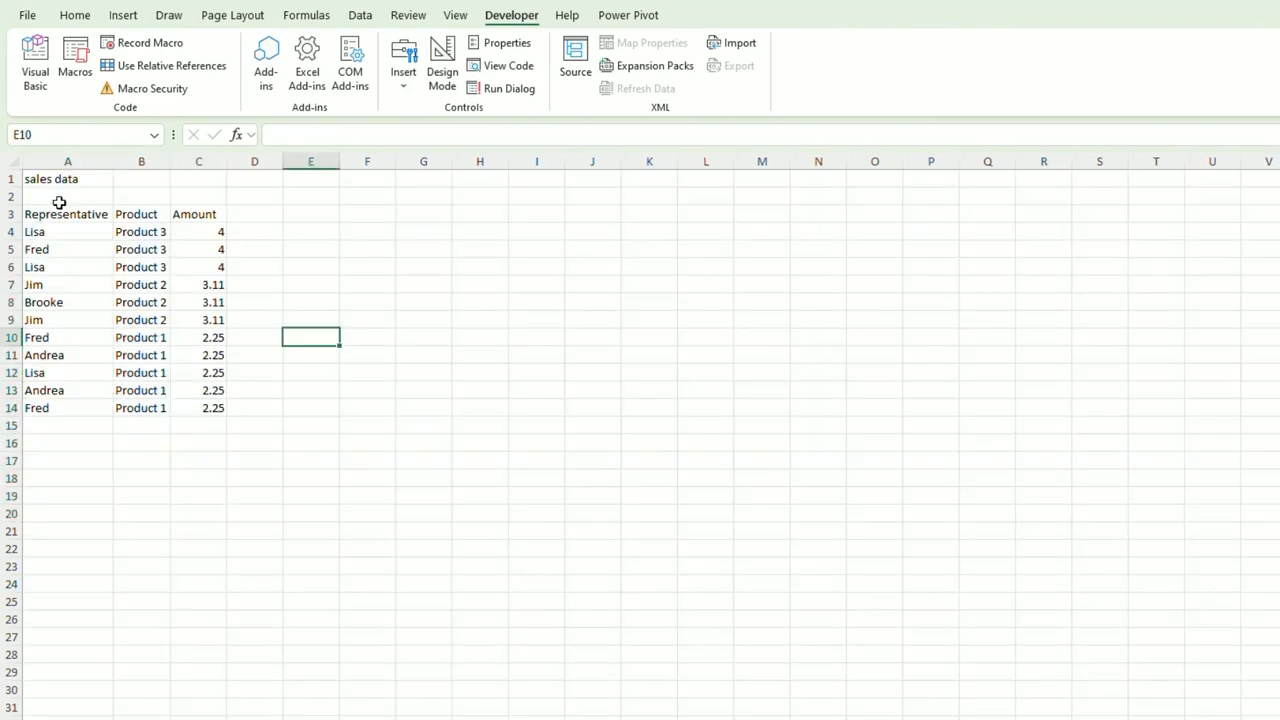
left_click(51, 179)
left_click(320, 245)
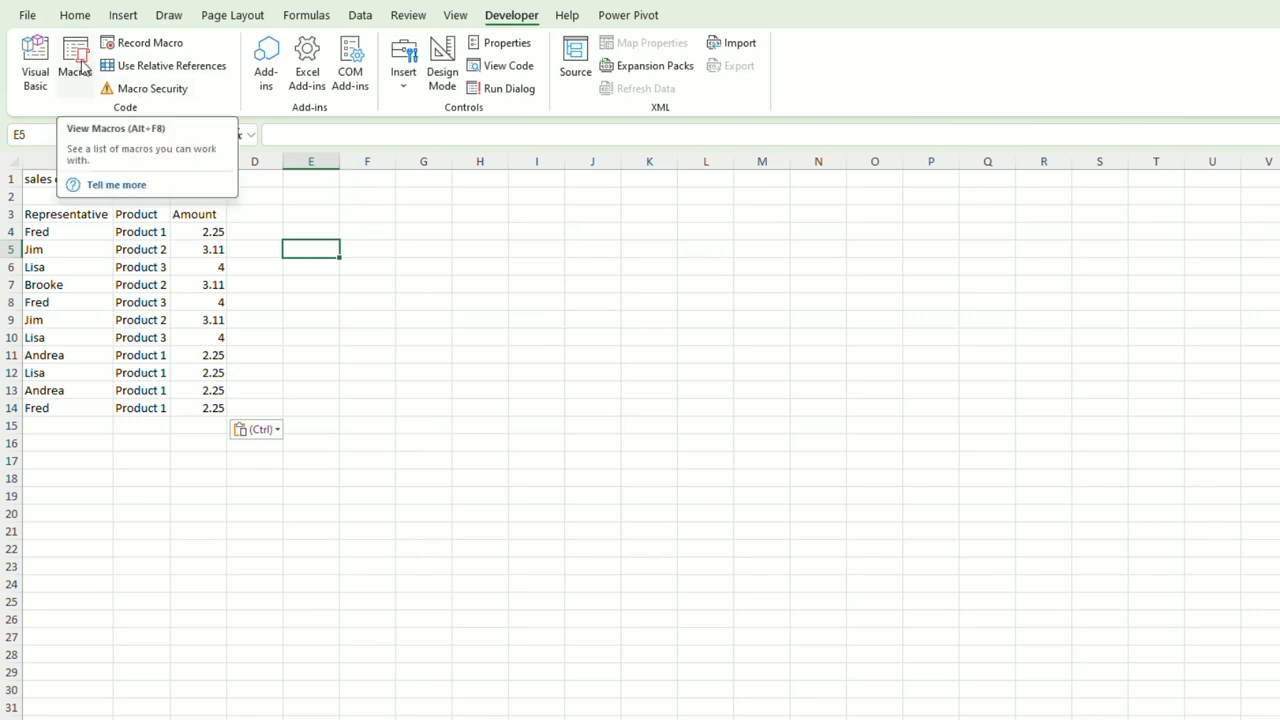
Draw a rounded rectangle shape next to the sales data, spanning about F2 to I5.
left_click(123, 17)
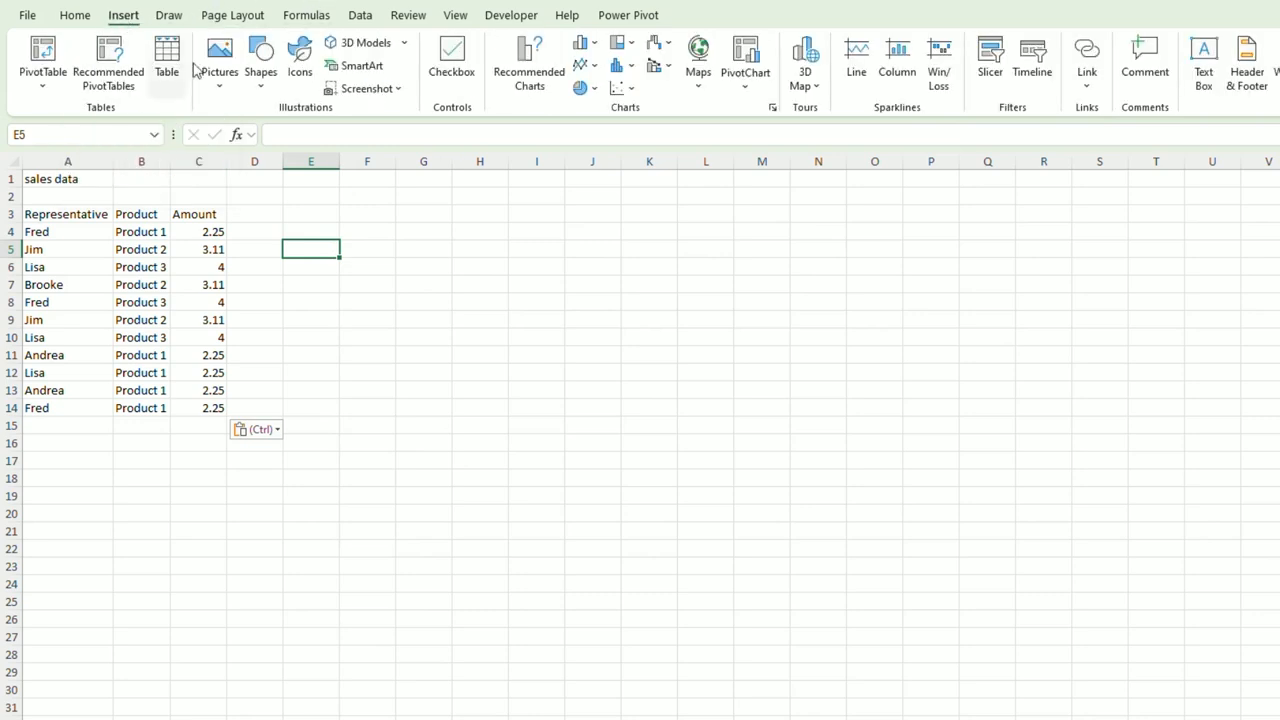
left_click(262, 90)
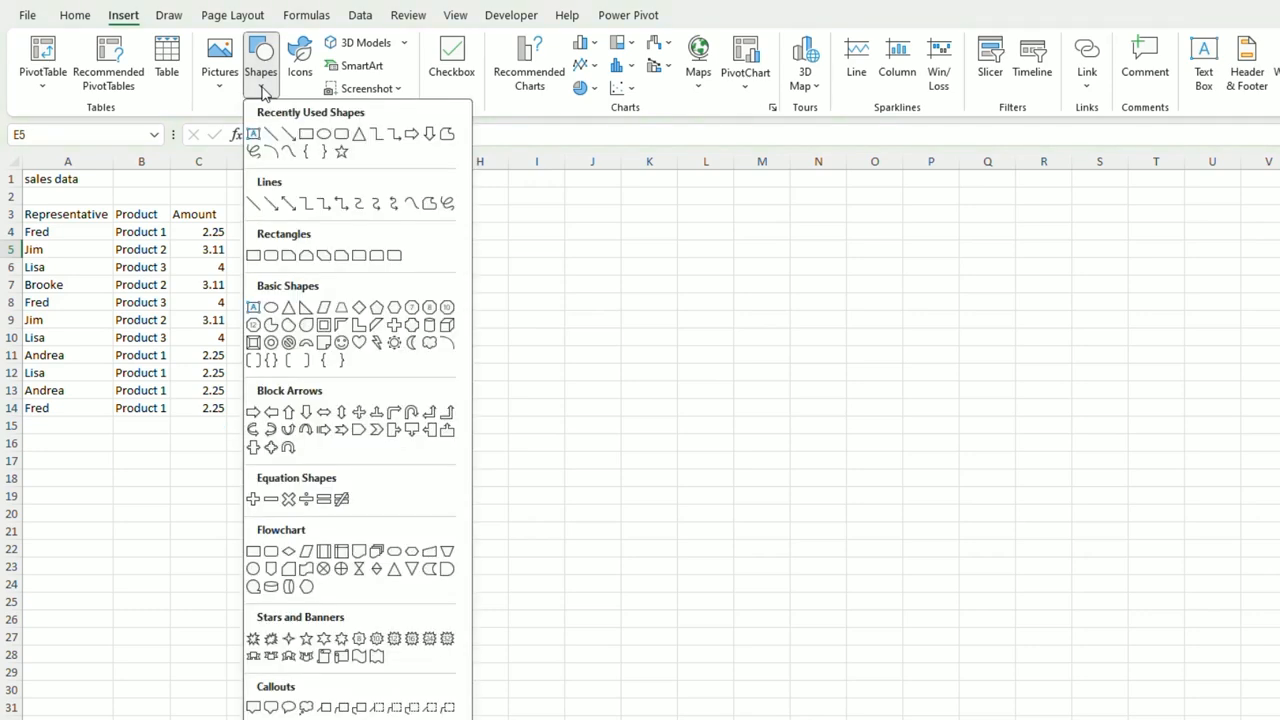
left_click(324, 134)
left_click_drag(367, 193, 534, 246)
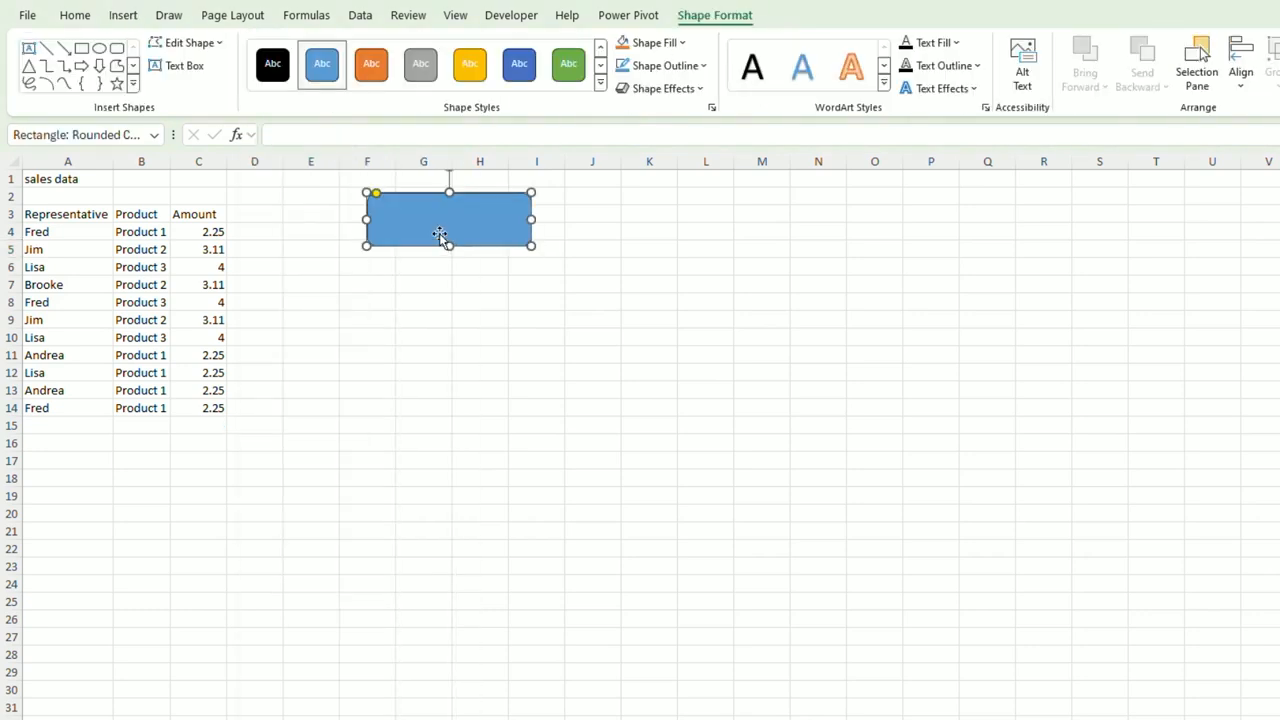
Label the rounded rectangle SORT and center its text horizontally and vertically.
type("SORT")
left_click(75, 15)
left_click(409, 77)
left_click(409, 49)
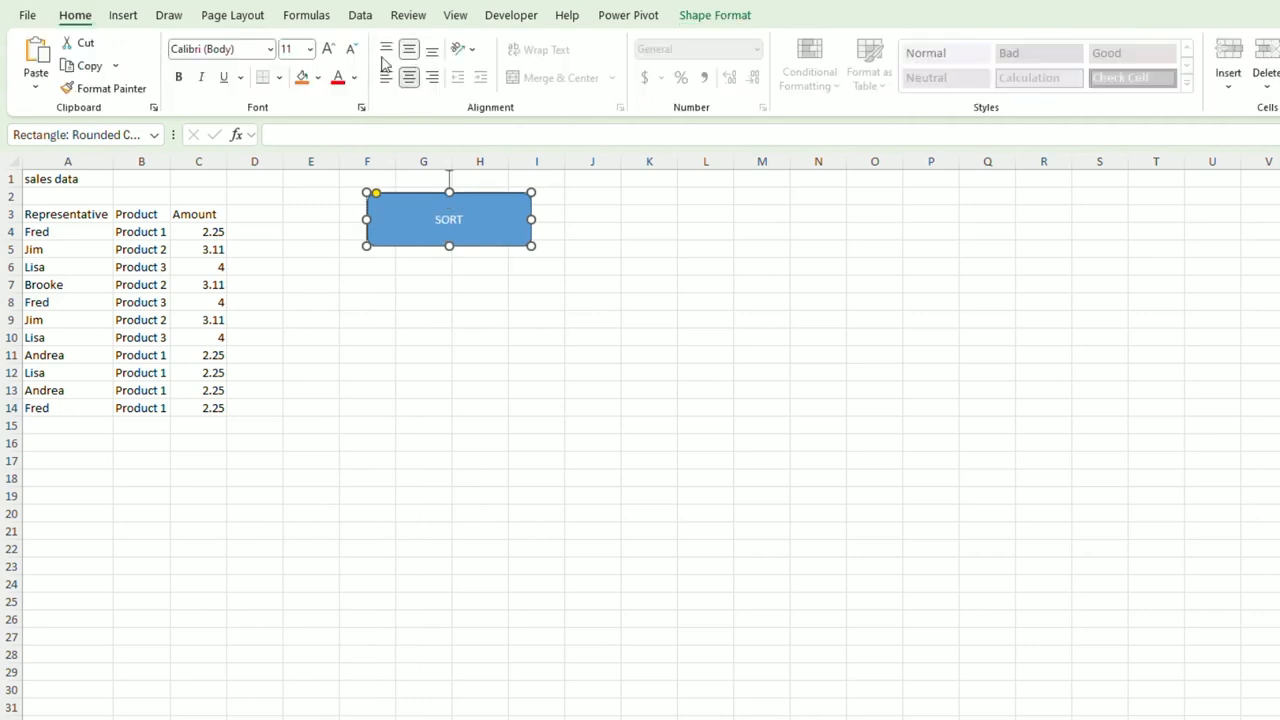
Enlarge the SORT label on the rounded rectangle to 24 point.
left_click(328, 48)
left_click(328, 48)
left_click(328, 48)
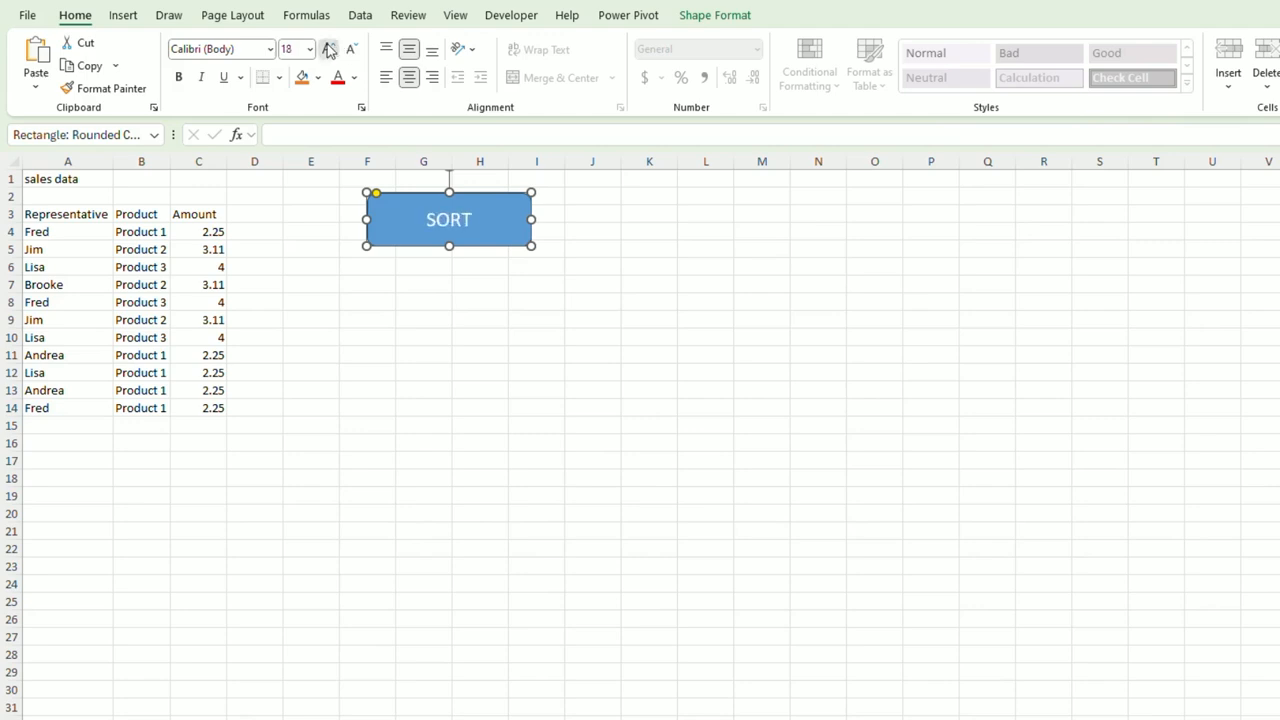
left_click(328, 48)
left_click(409, 357)
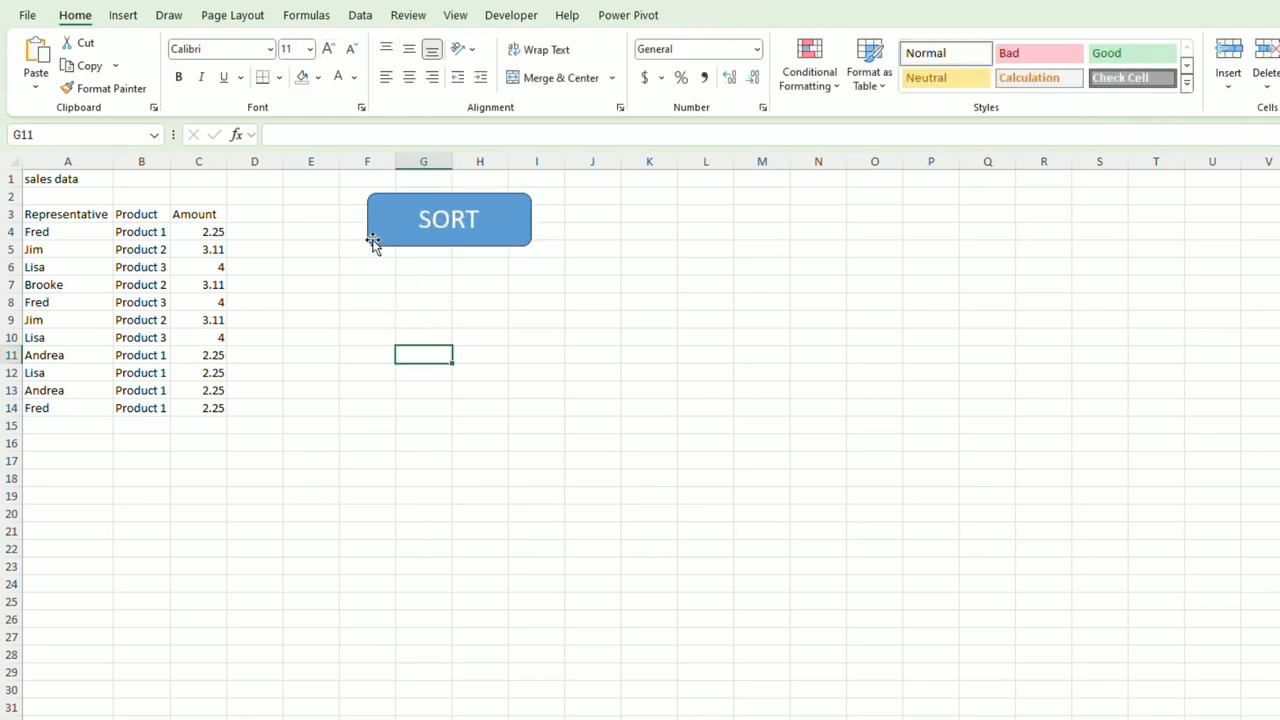
Assign the SORT macro to the rounded rectangle labelled SORT.
right_click(372, 243)
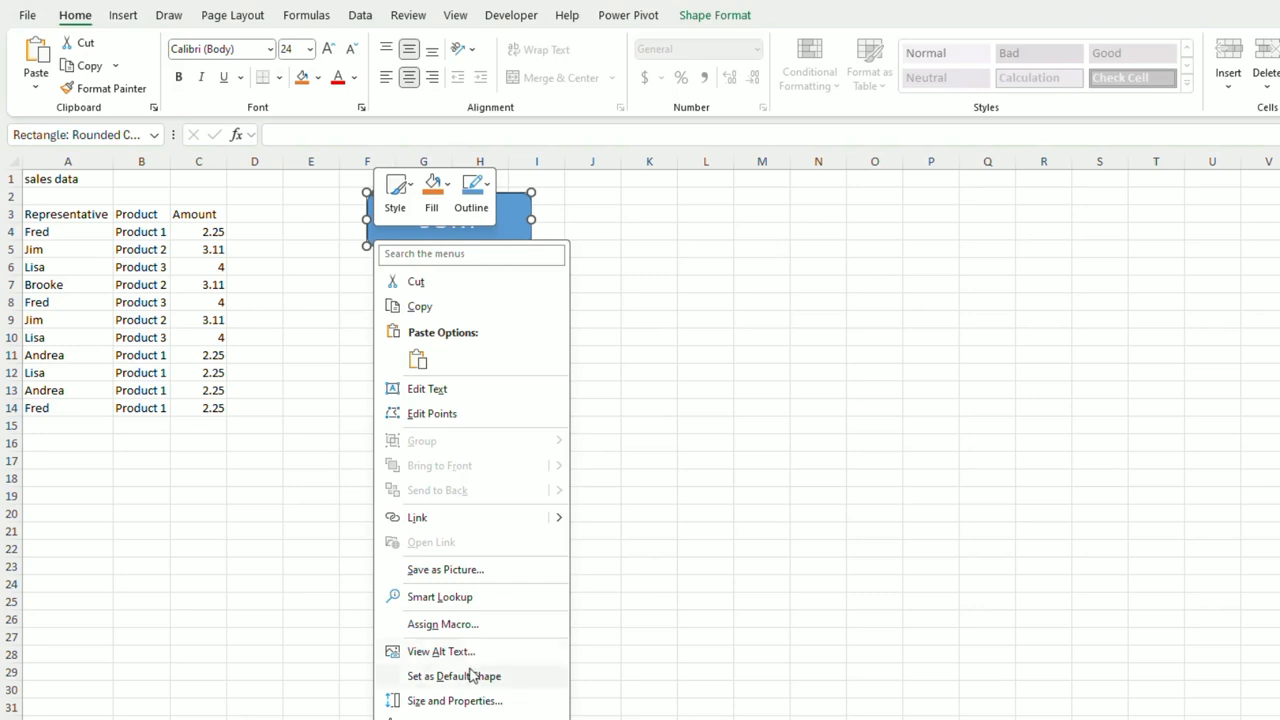
left_click(443, 624)
left_click(313, 530)
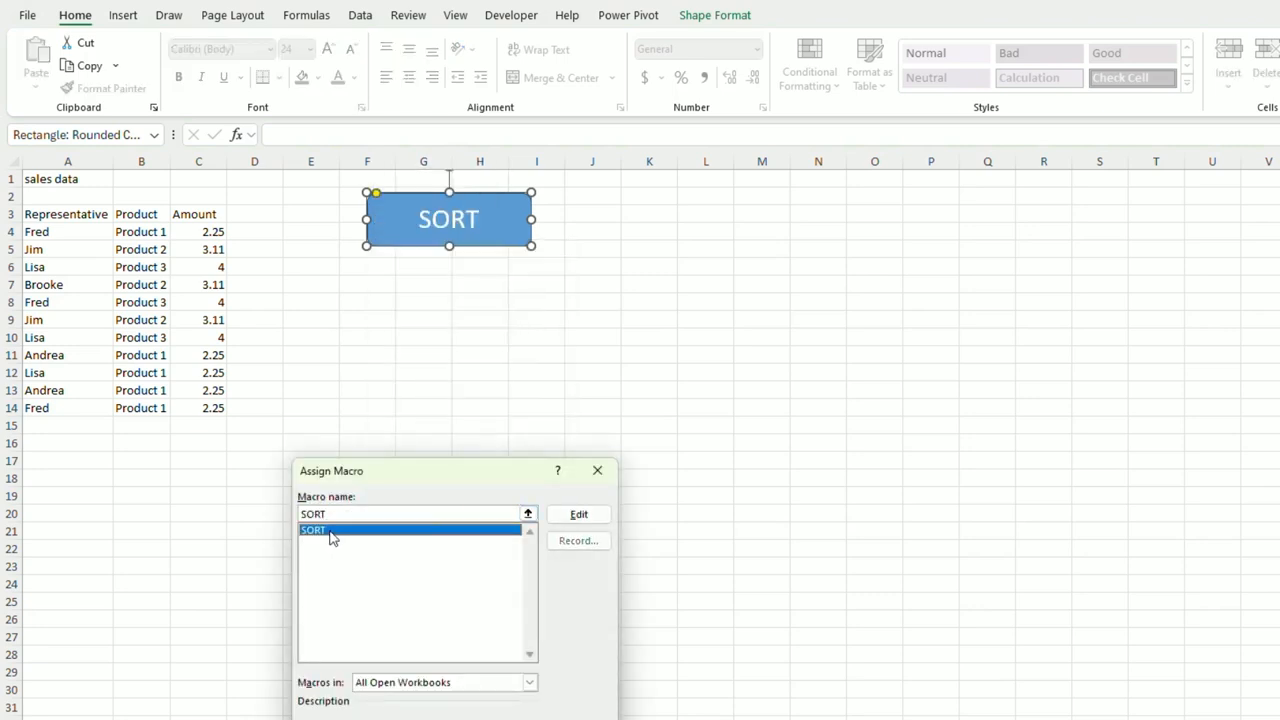
key("Return")
left_click(447, 512)
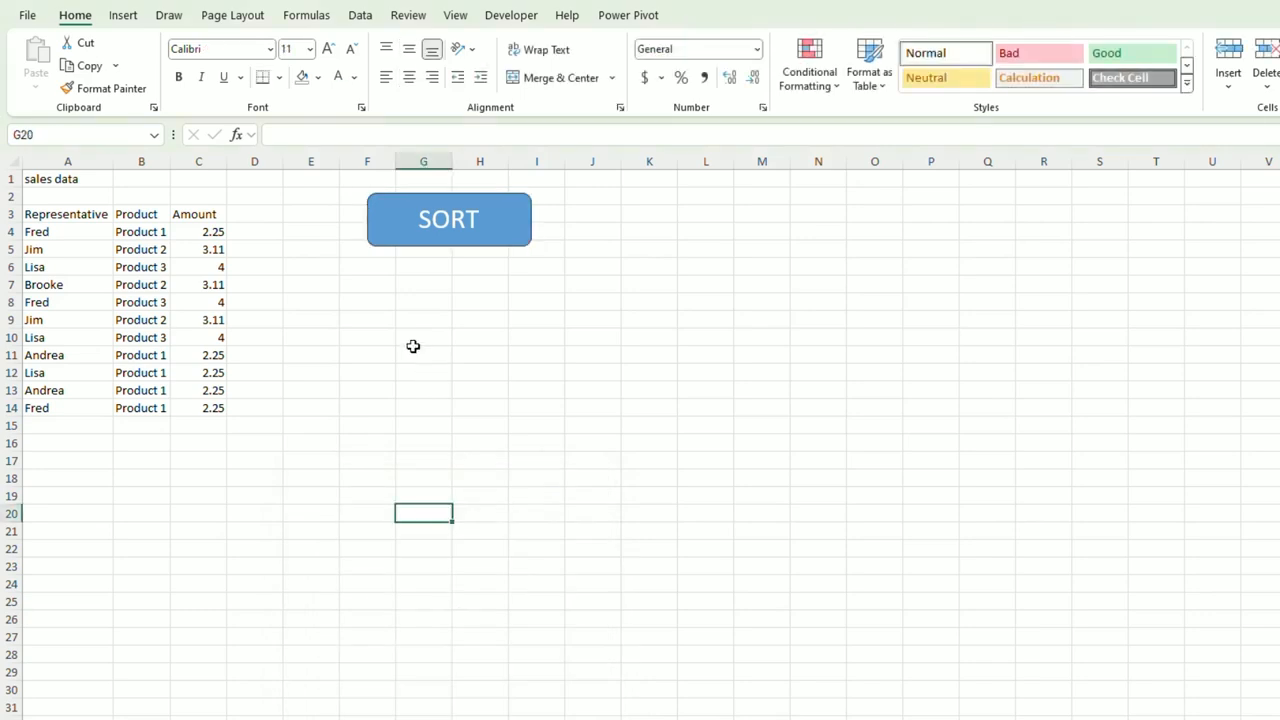
Test the SORT button, and restore the unsorted order by copying the original sales data block back to A1.
left_click(402, 235)
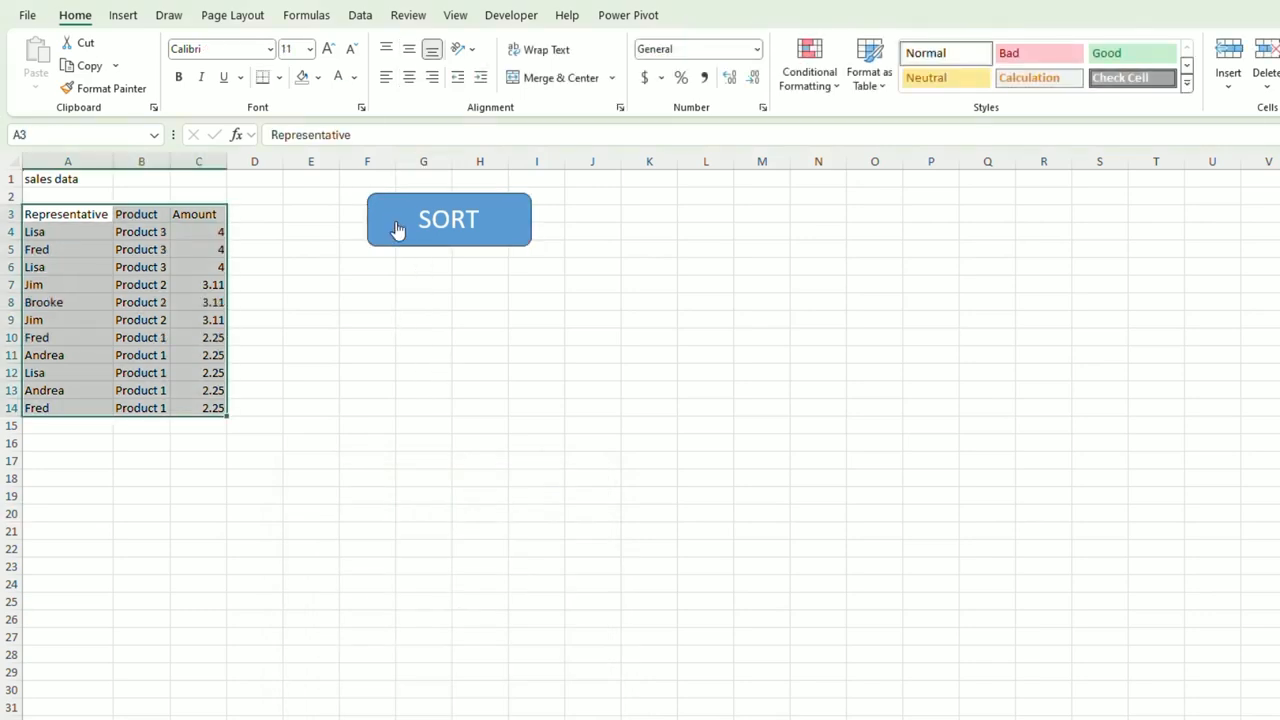
left_click(297, 336)
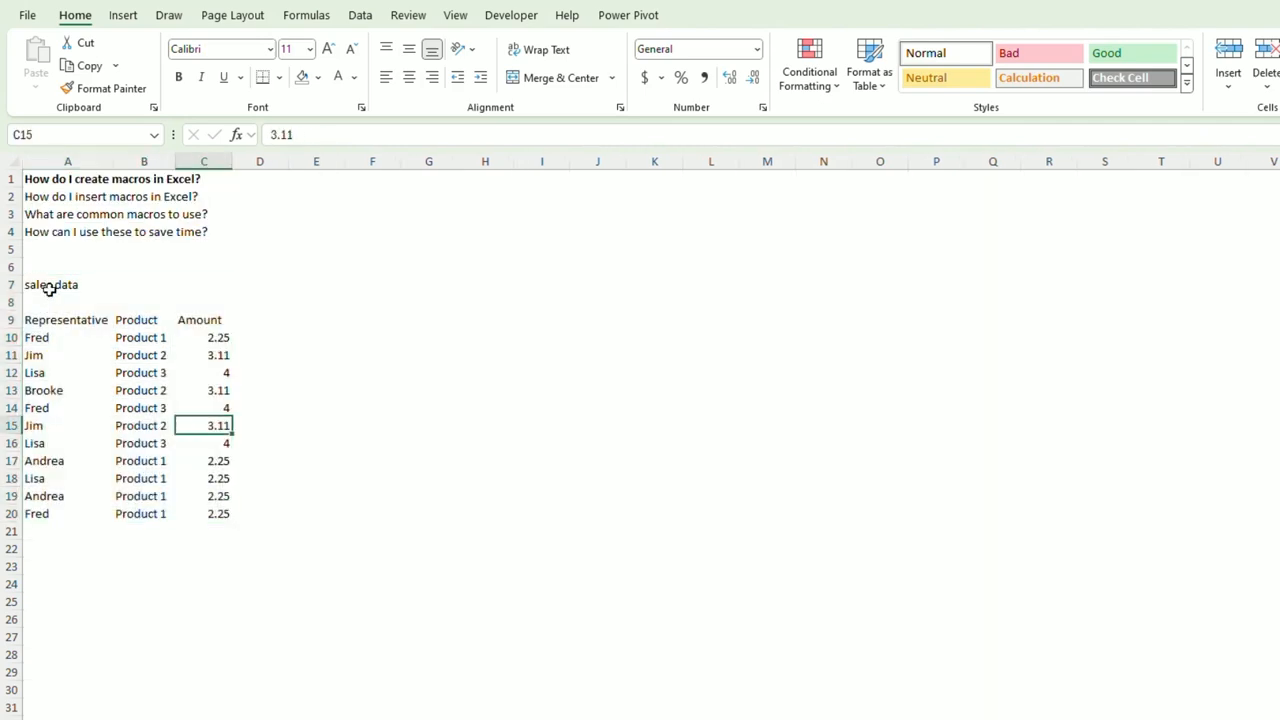
left_click_drag(49, 286, 171, 471)
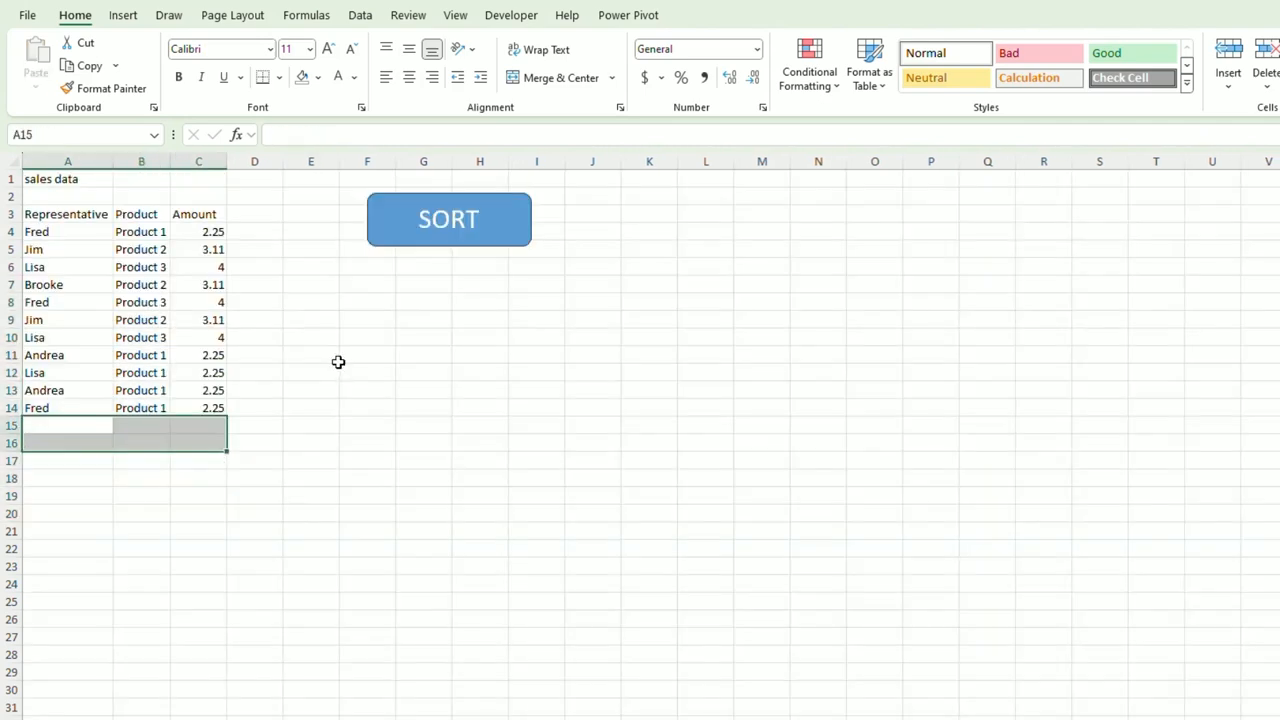
left_click(338, 362)
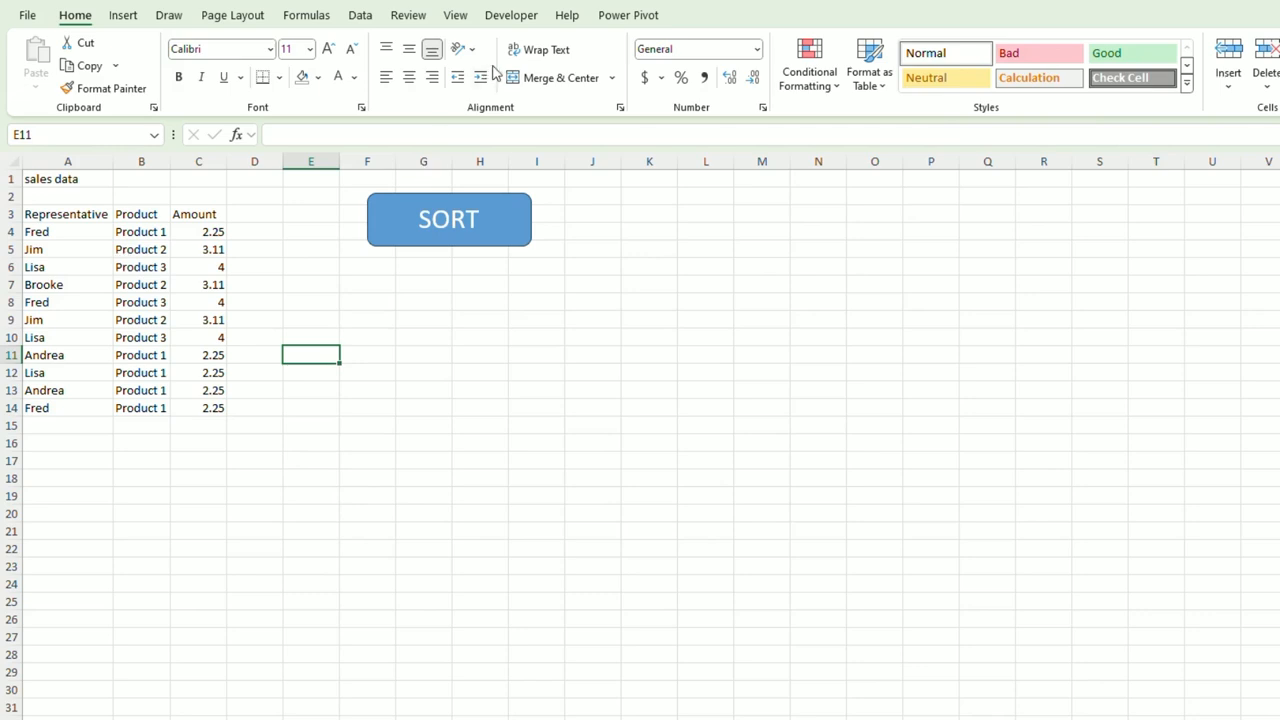
Start recording a new macro named FORMAT, stored in this workbook.
left_click(510, 16)
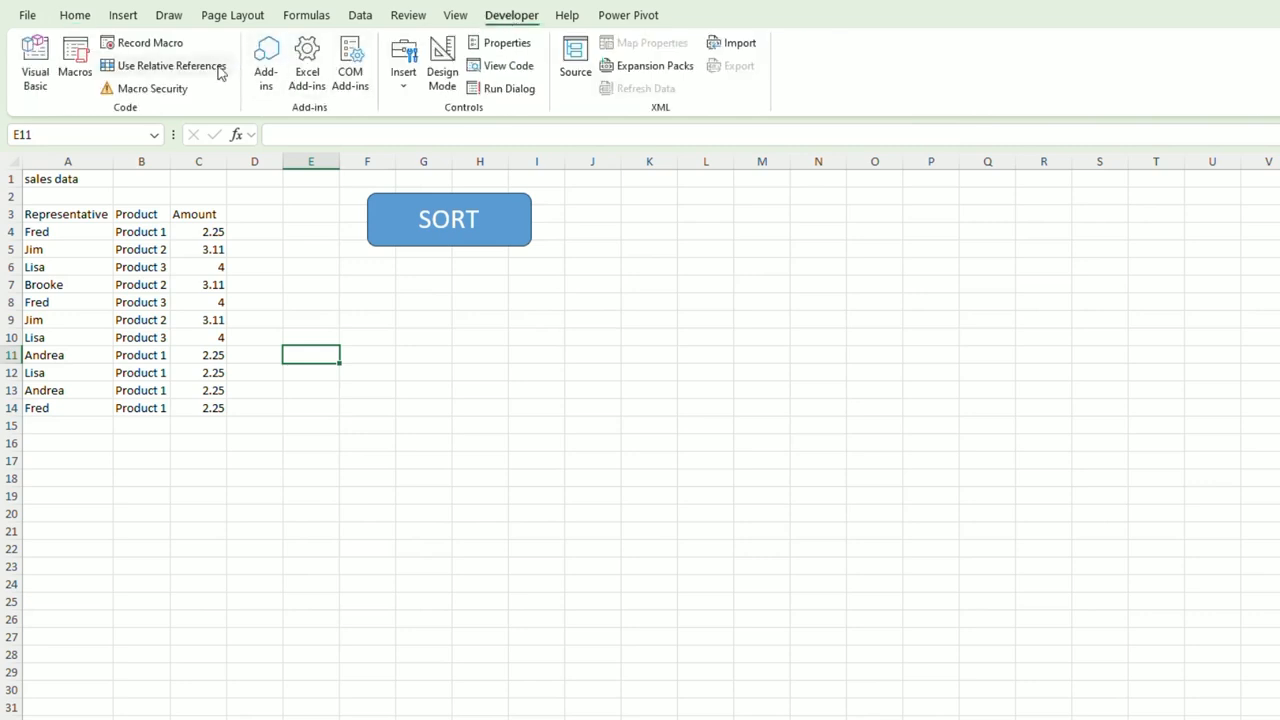
left_click(140, 45)
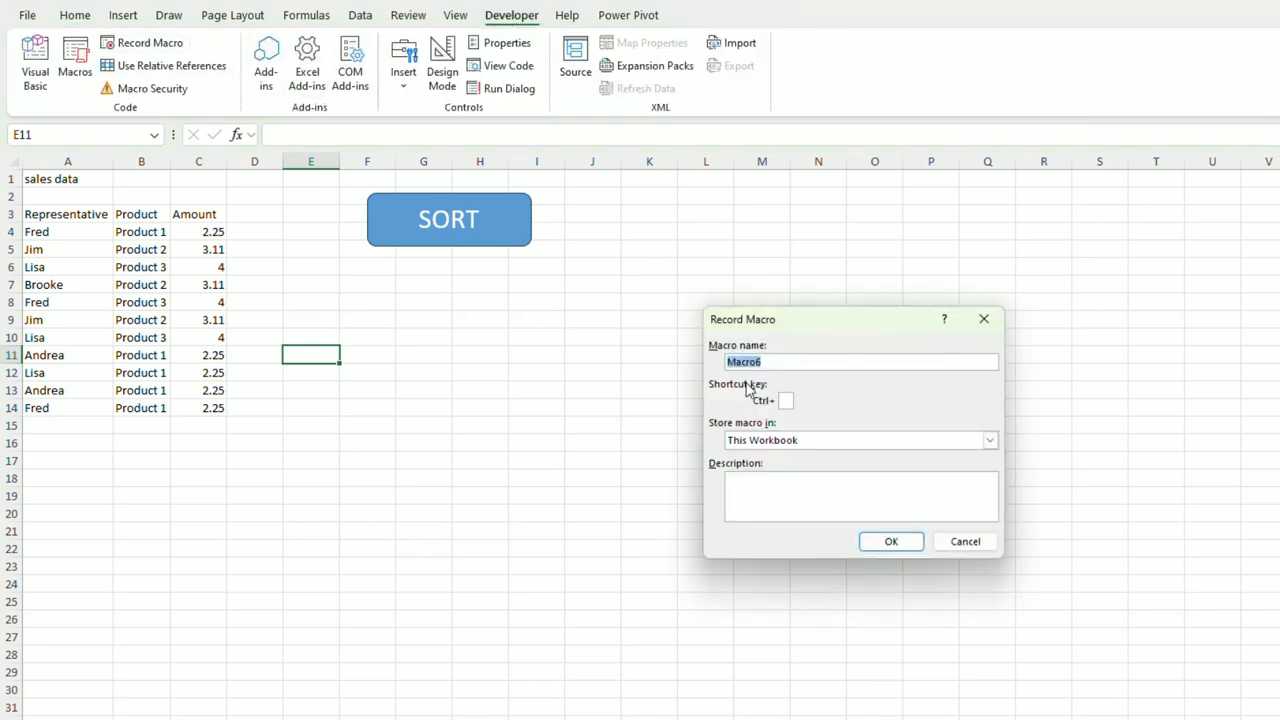
type("FORMAT")
left_click(891, 542)
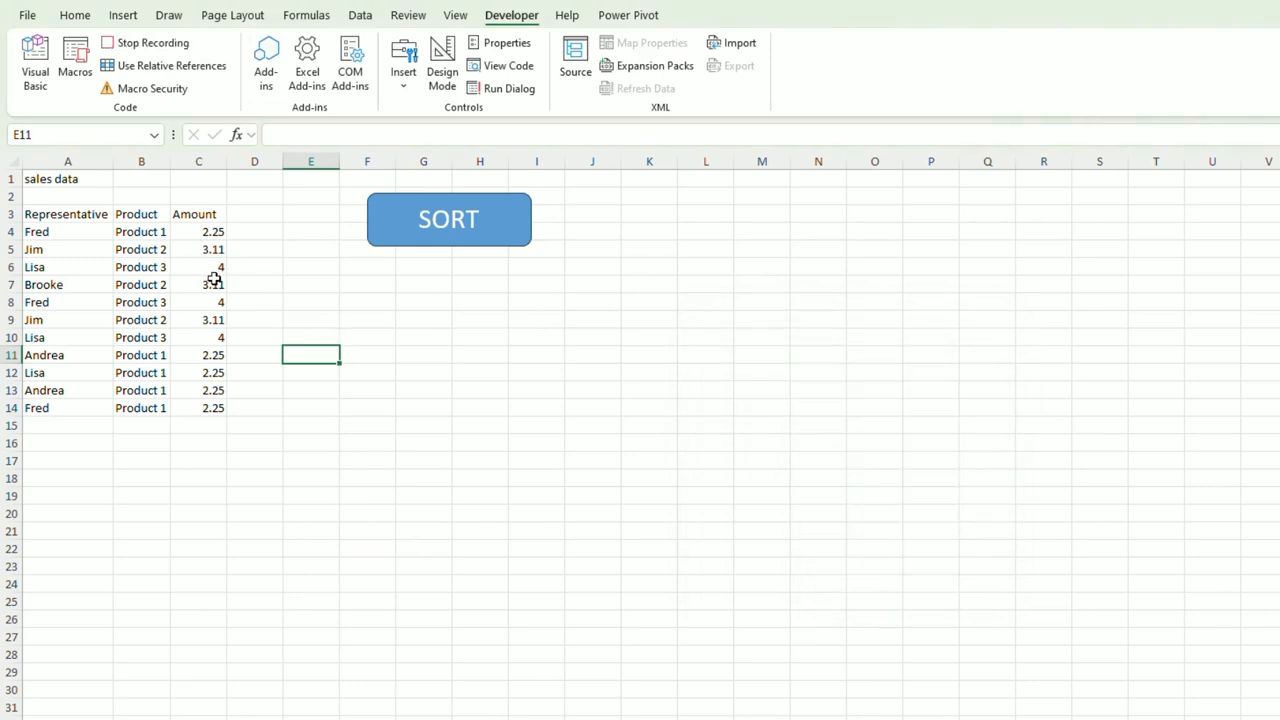
Clear the sales data title in A1 and give the header cells A3:C3 a dark blue fill with white text.
left_click(79, 179)
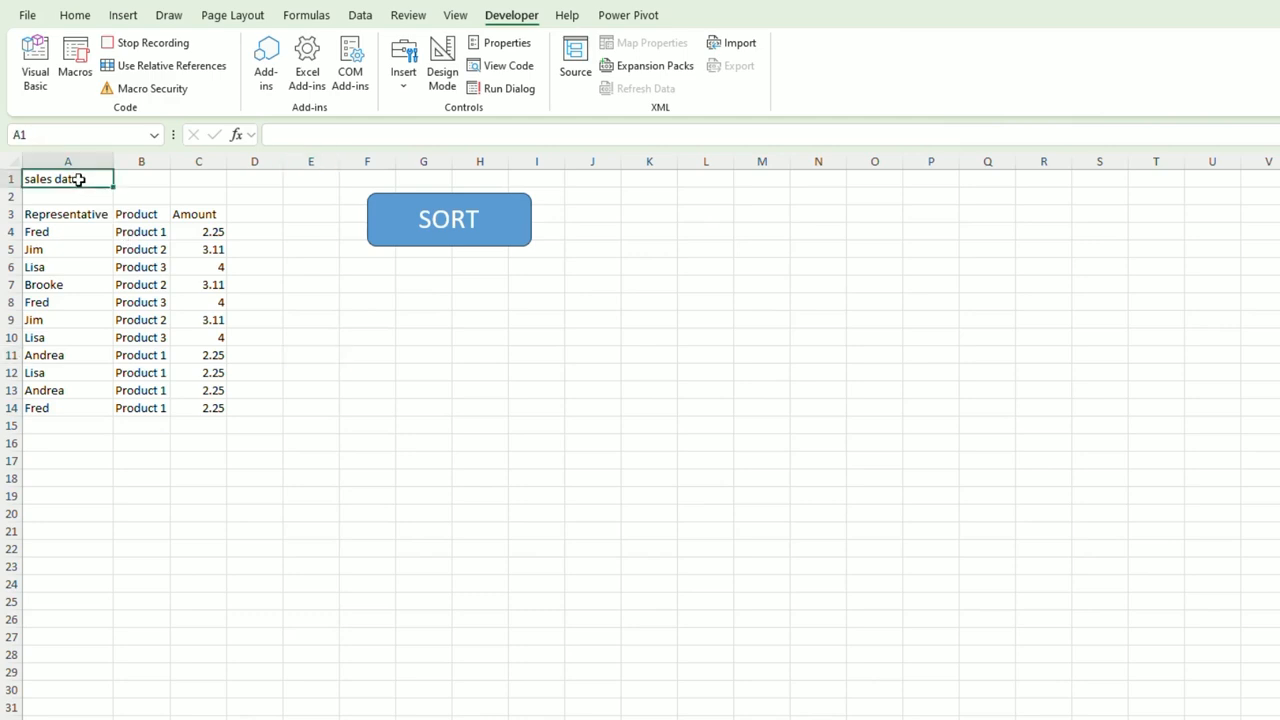
key("Delete")
left_click(86, 214)
key("ctrl+shift+Right")
left_click(75, 15)
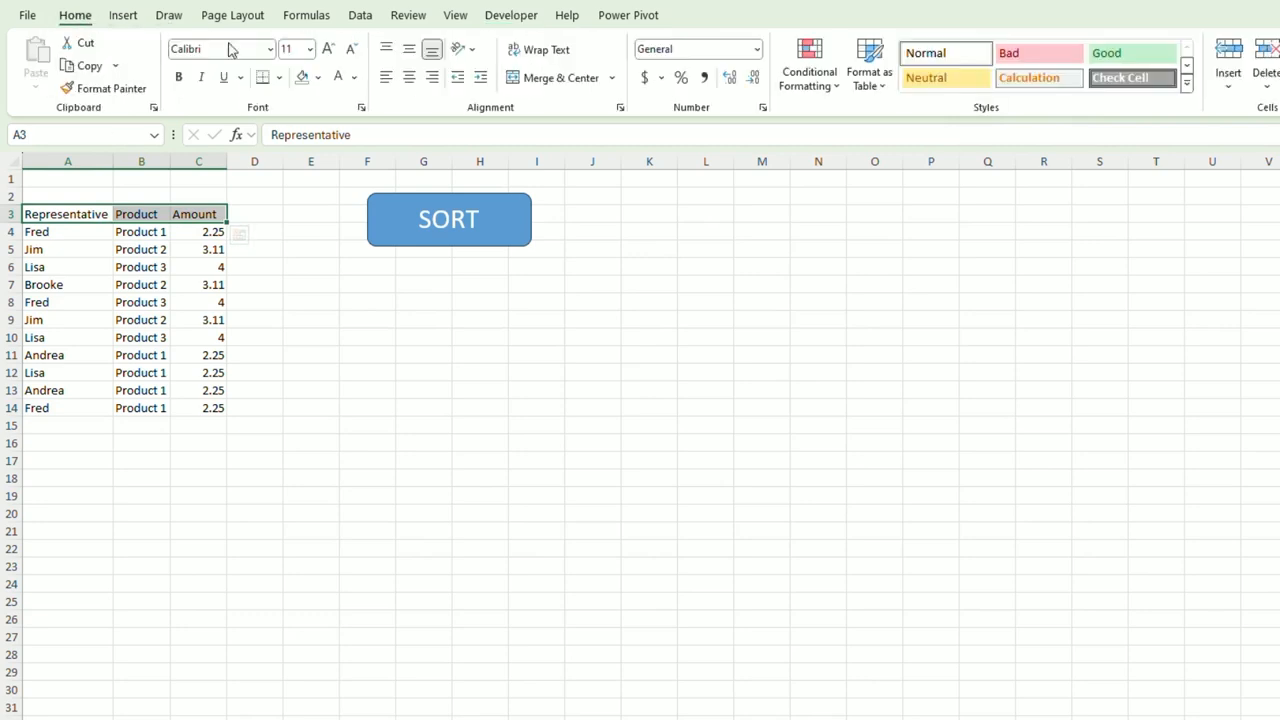
left_click(318, 77)
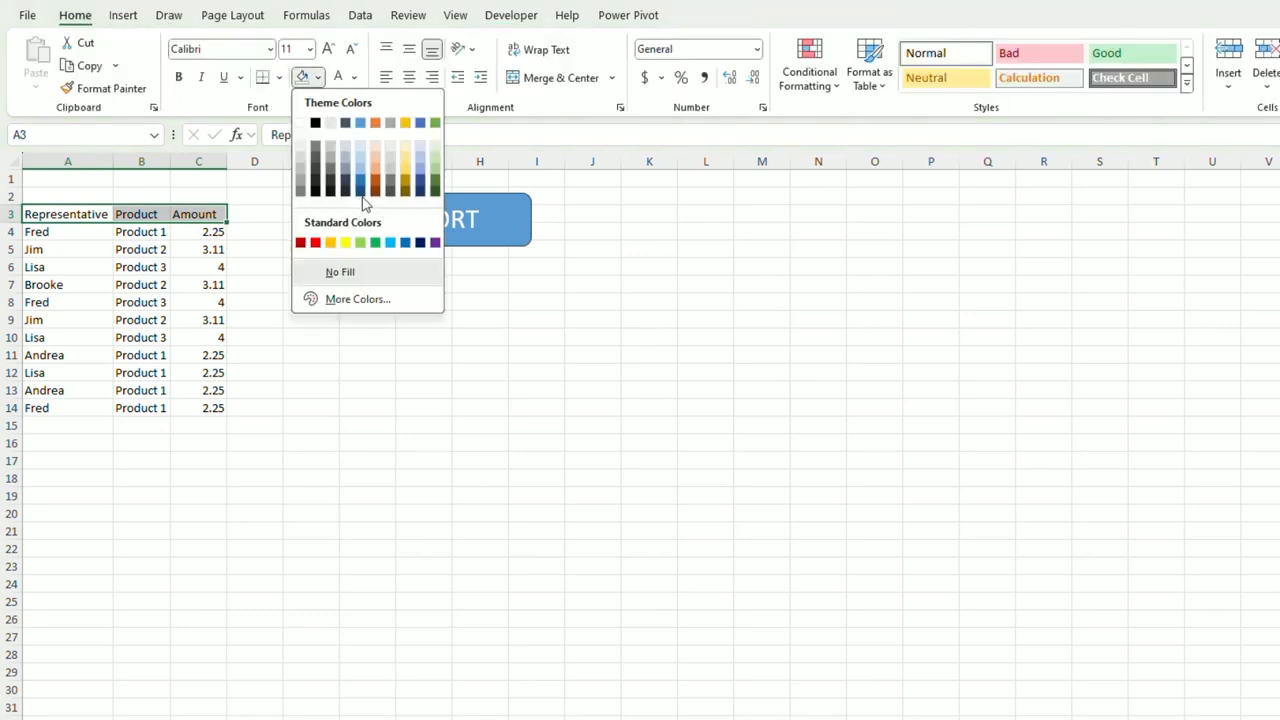
left_click(420, 244)
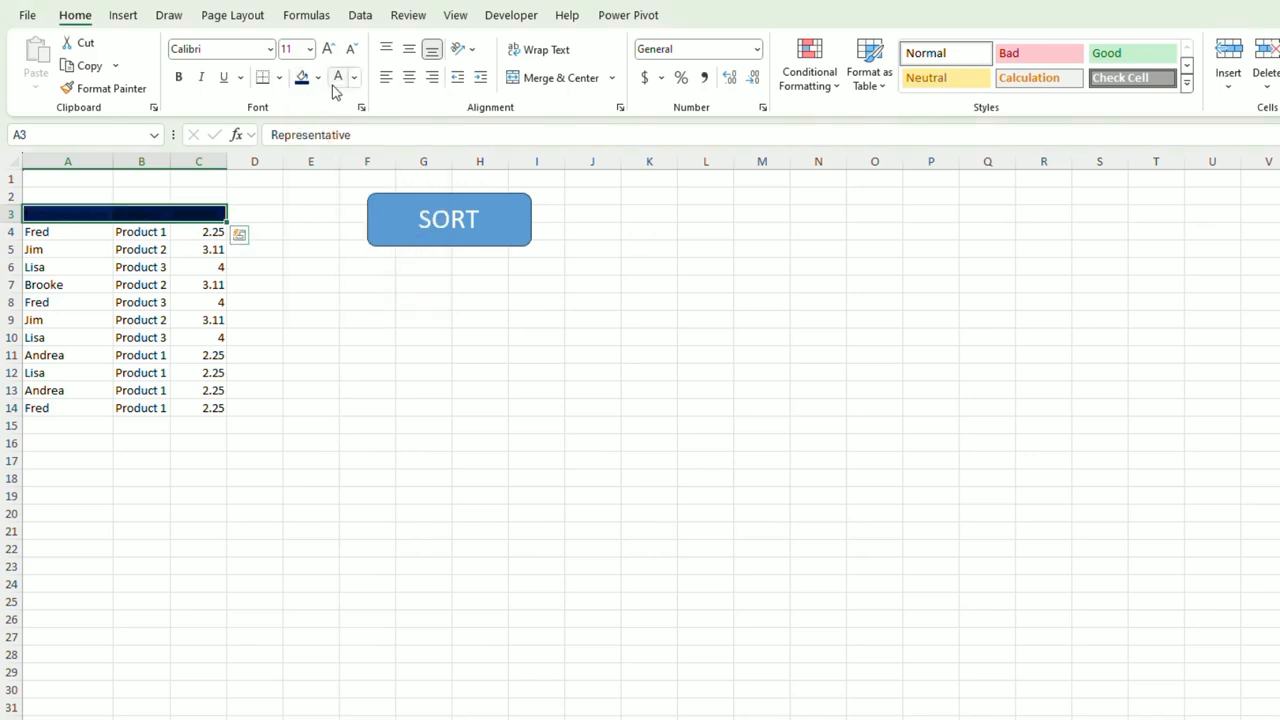
left_click(338, 80)
left_click(334, 270)
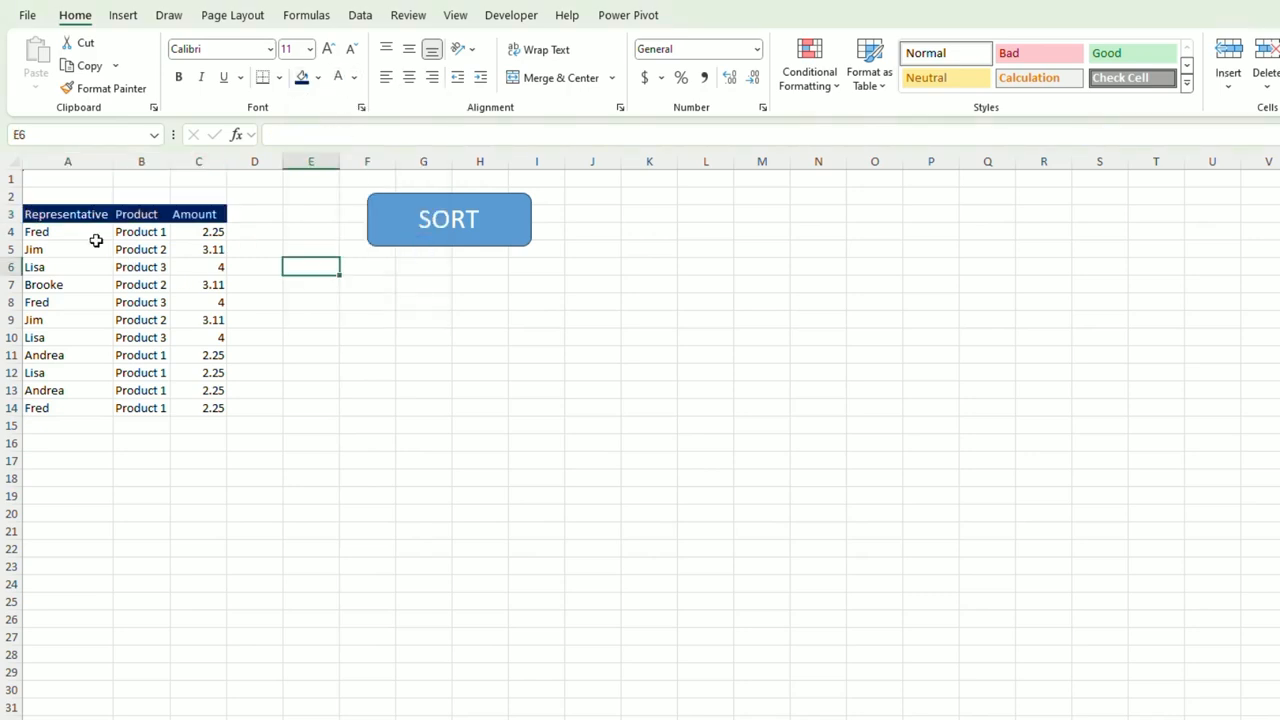
Apply all borders to the sales records in A4:C14.
left_click_drag(72, 232, 211, 406)
left_click(280, 78)
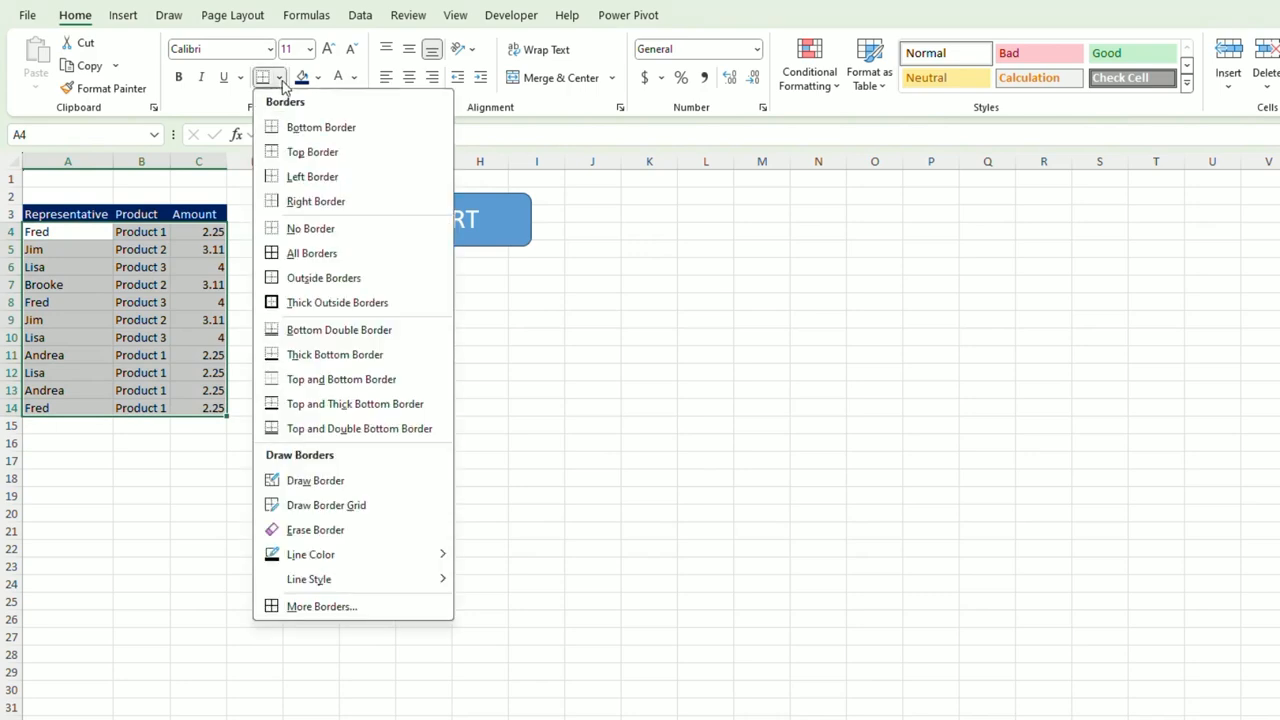
left_click(311, 252)
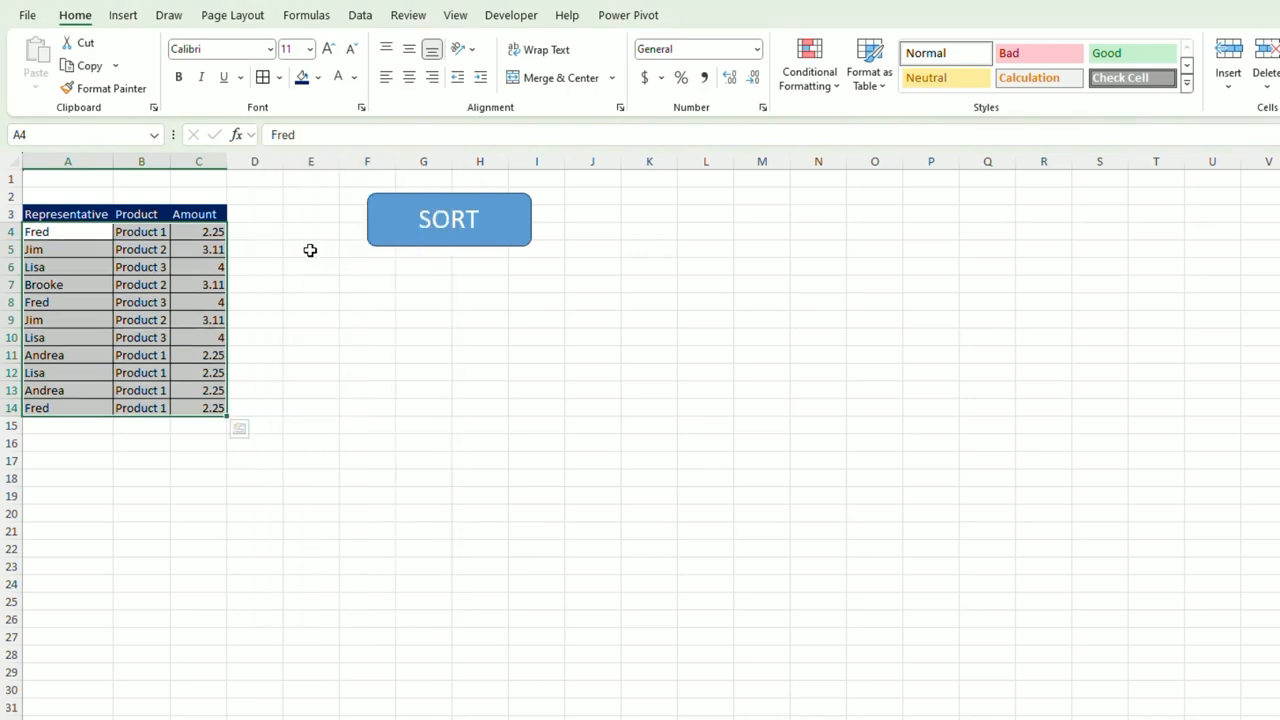
left_click(310, 300)
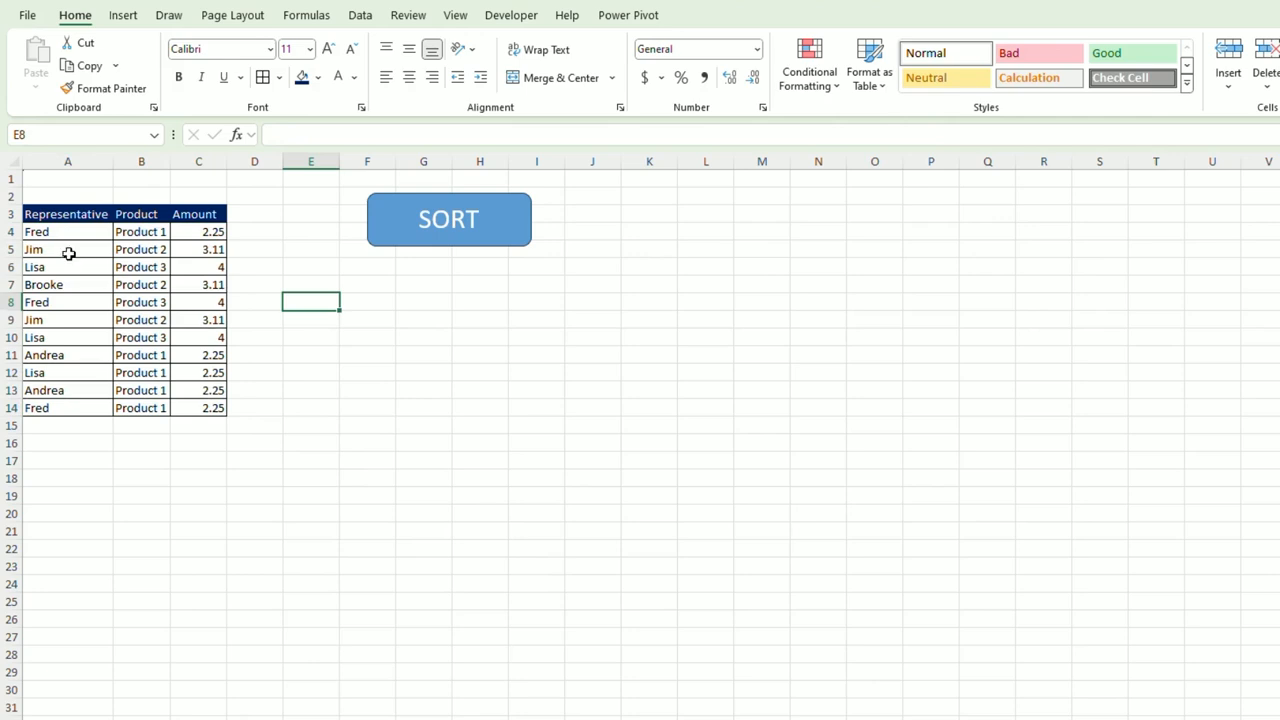
Shade alternate sales records in rows 5, 7, 9, 11 and 13 light gray across columns A to C.
left_click_drag(69, 251, 181, 250)
left_click(318, 78)
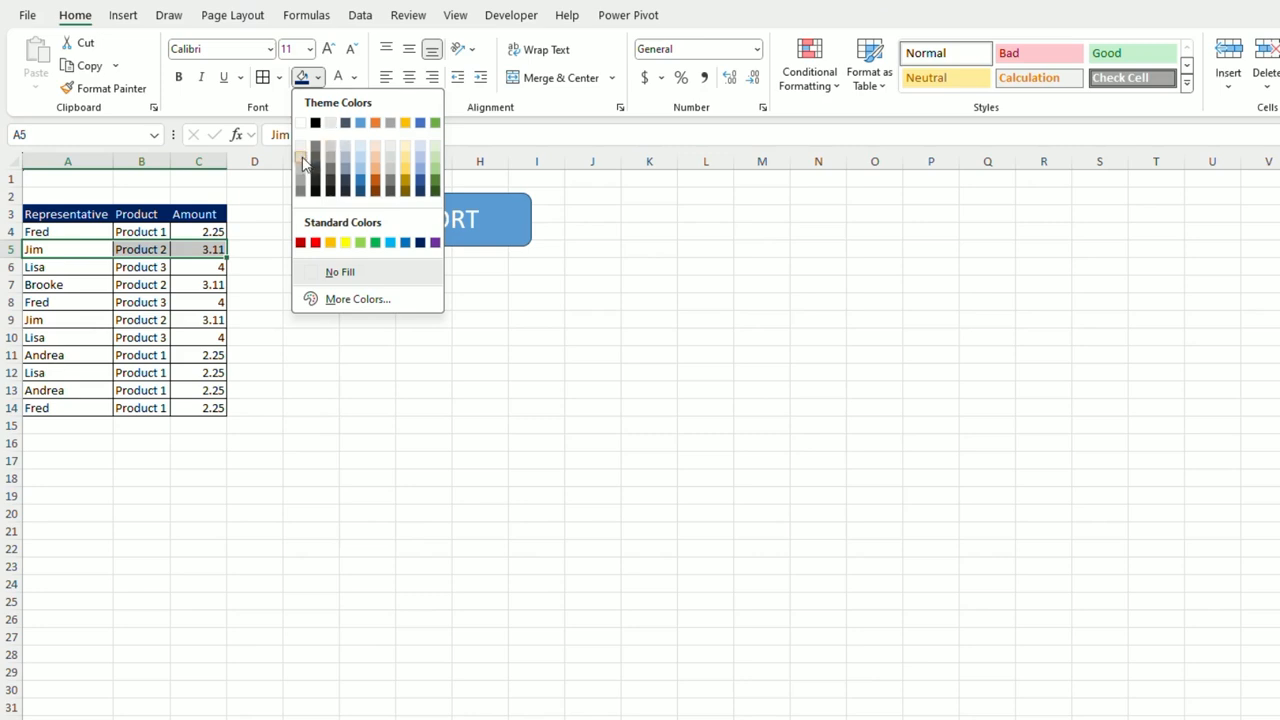
left_click(301, 152)
left_click(48, 285)
left_click_drag(48, 285, 200, 282)
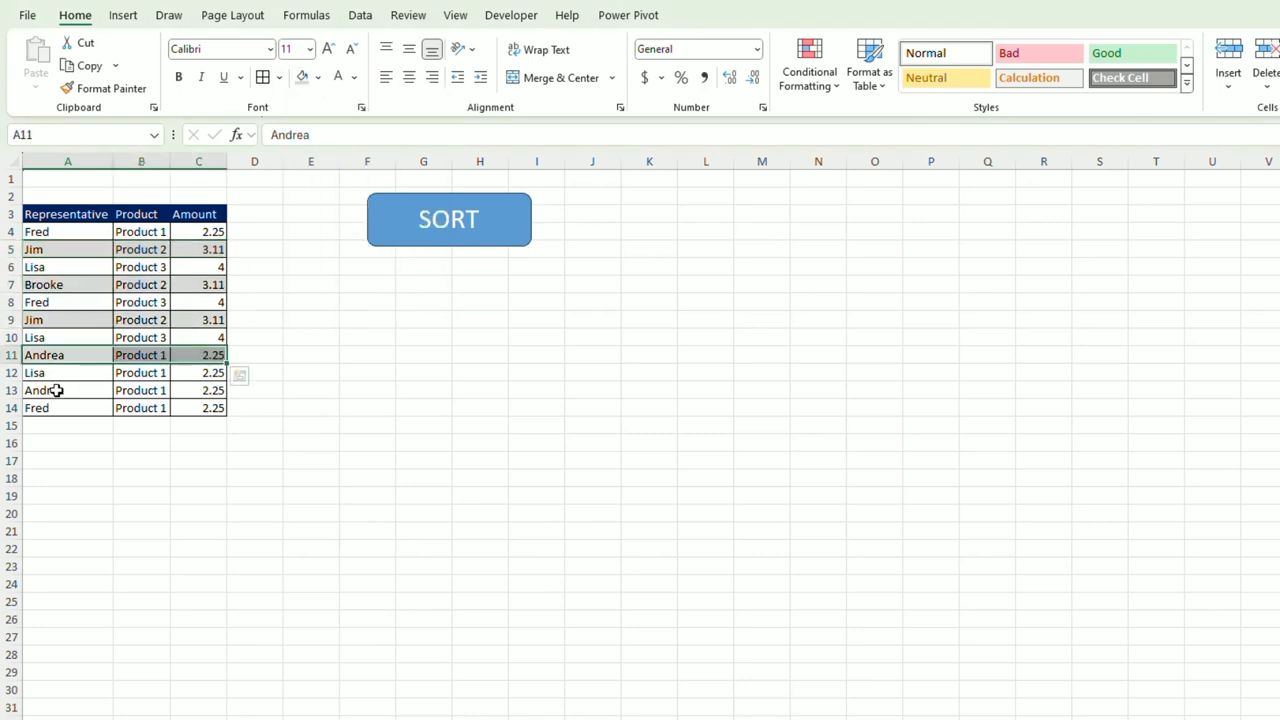
left_click_drag(57, 391, 202, 384)
left_click(302, 78)
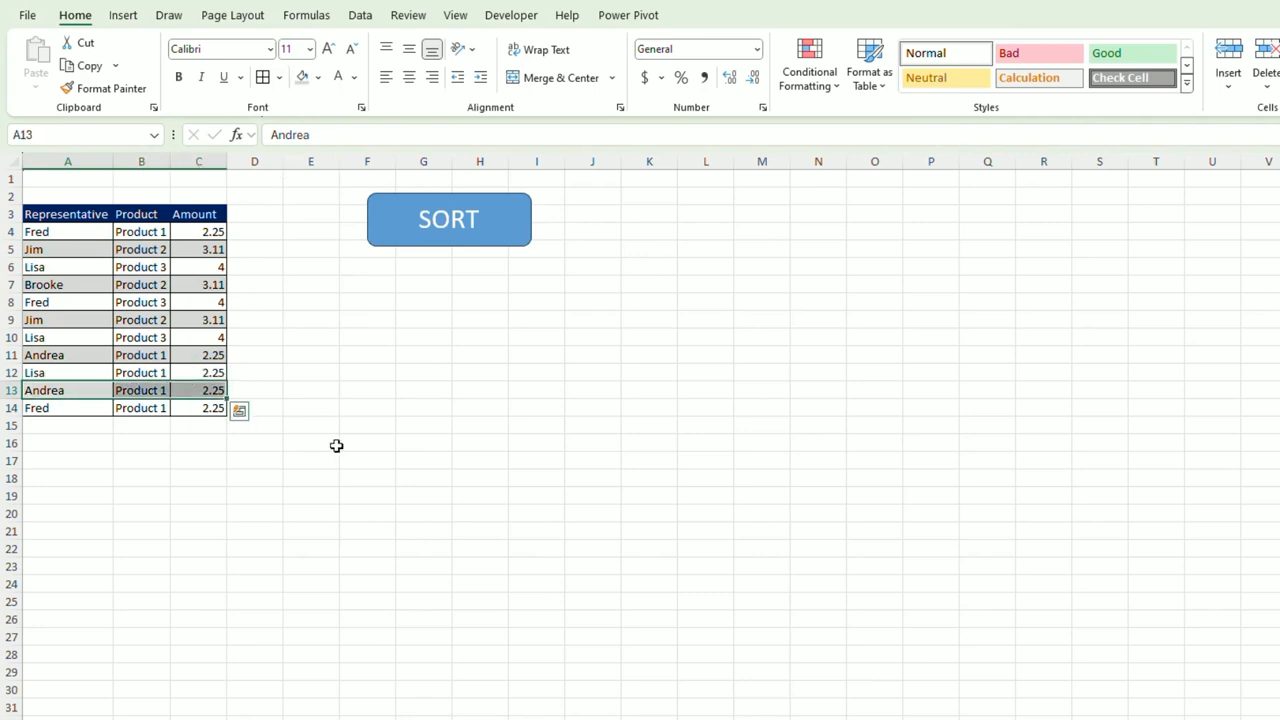
left_click(336, 446)
Stop recording the FORMAT macro.
left_click(512, 18)
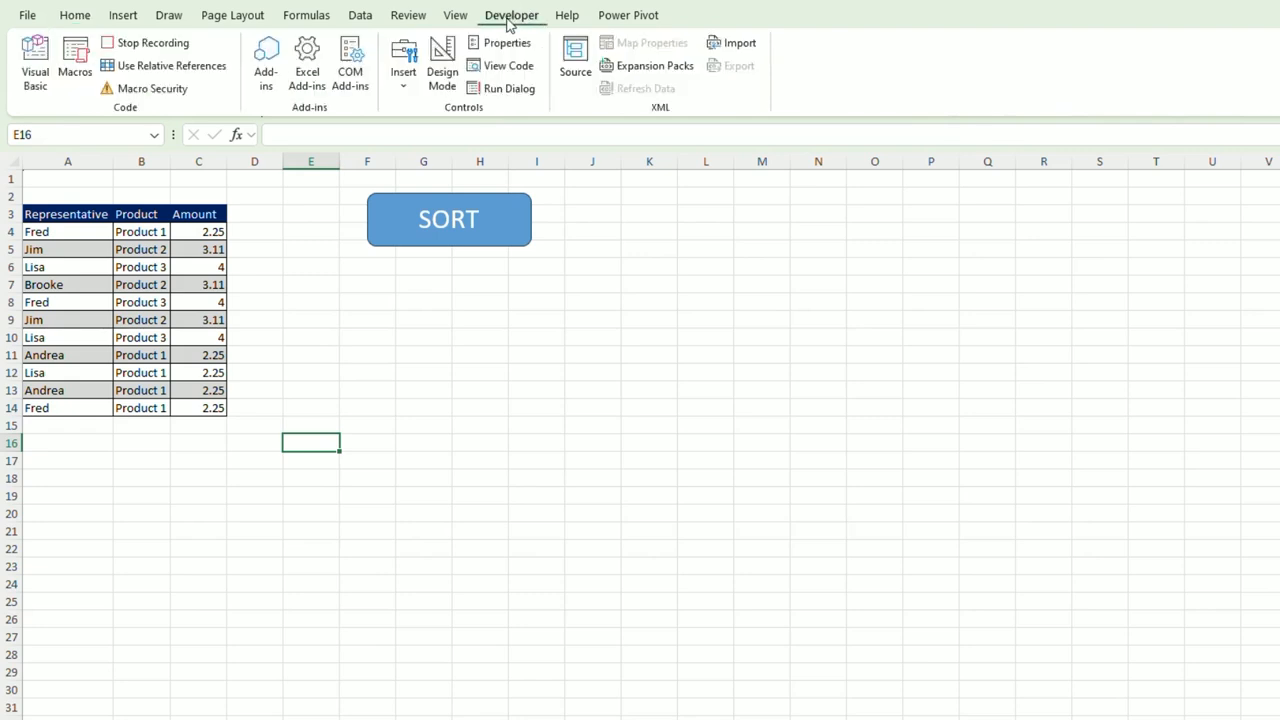
left_click(165, 45)
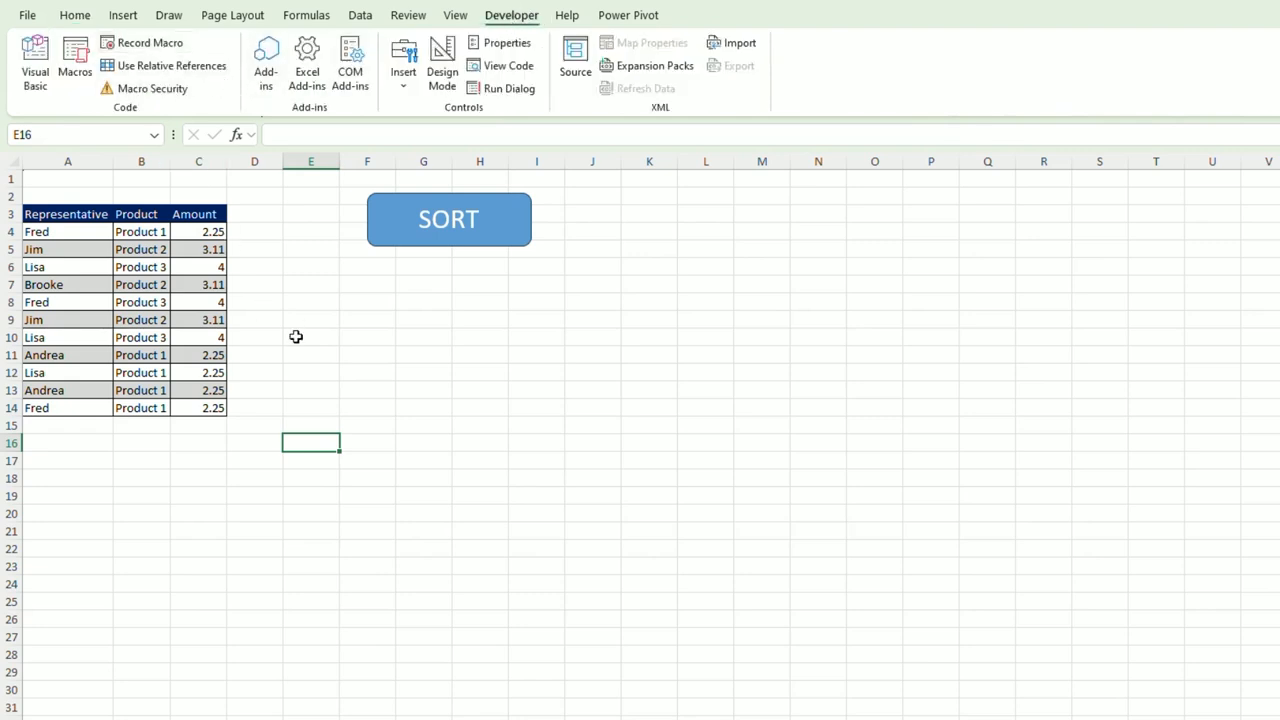
left_click(301, 322)
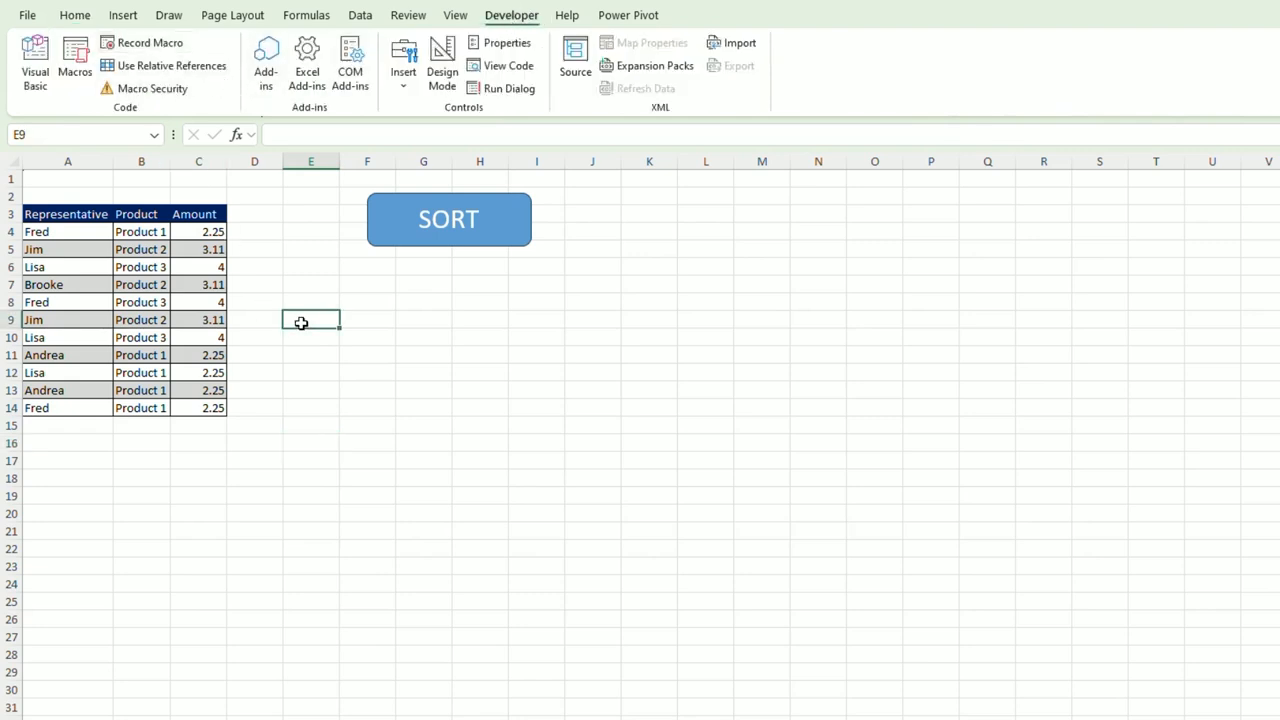
Check the list of macros in all open workbooks for the FORMAT macro.
left_click(75, 60)
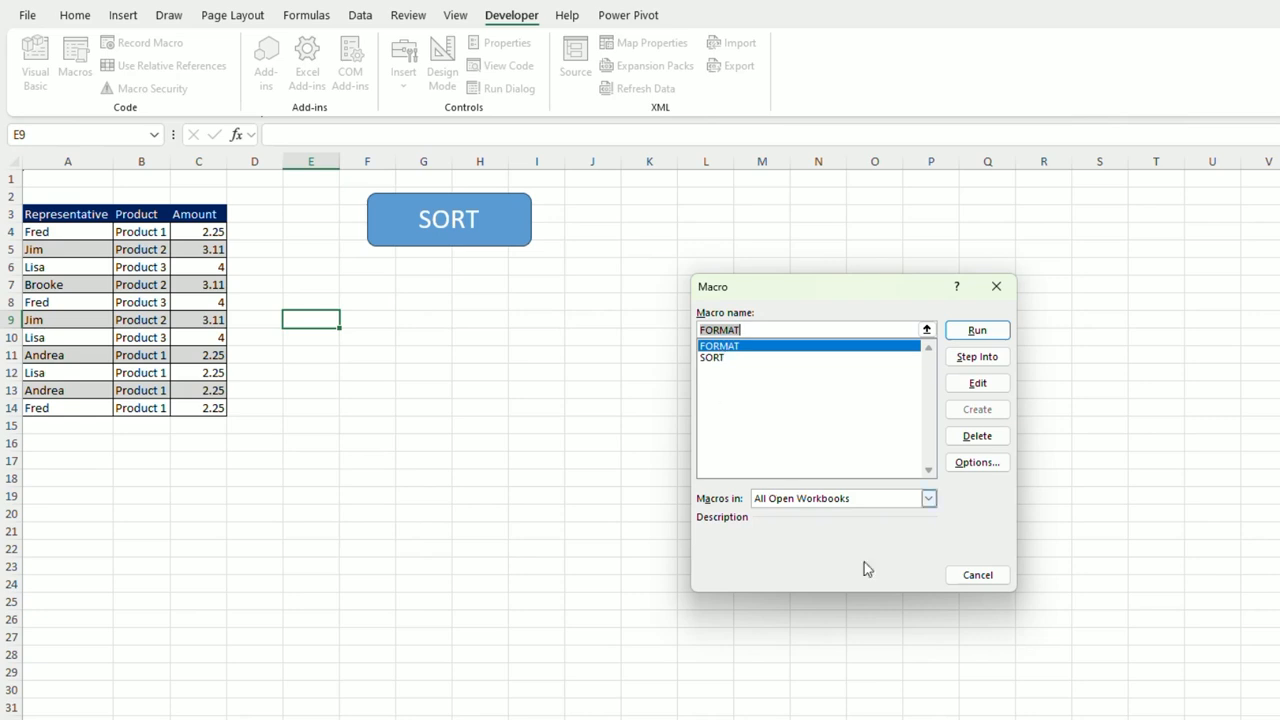
left_click(984, 582)
left_click(456, 412)
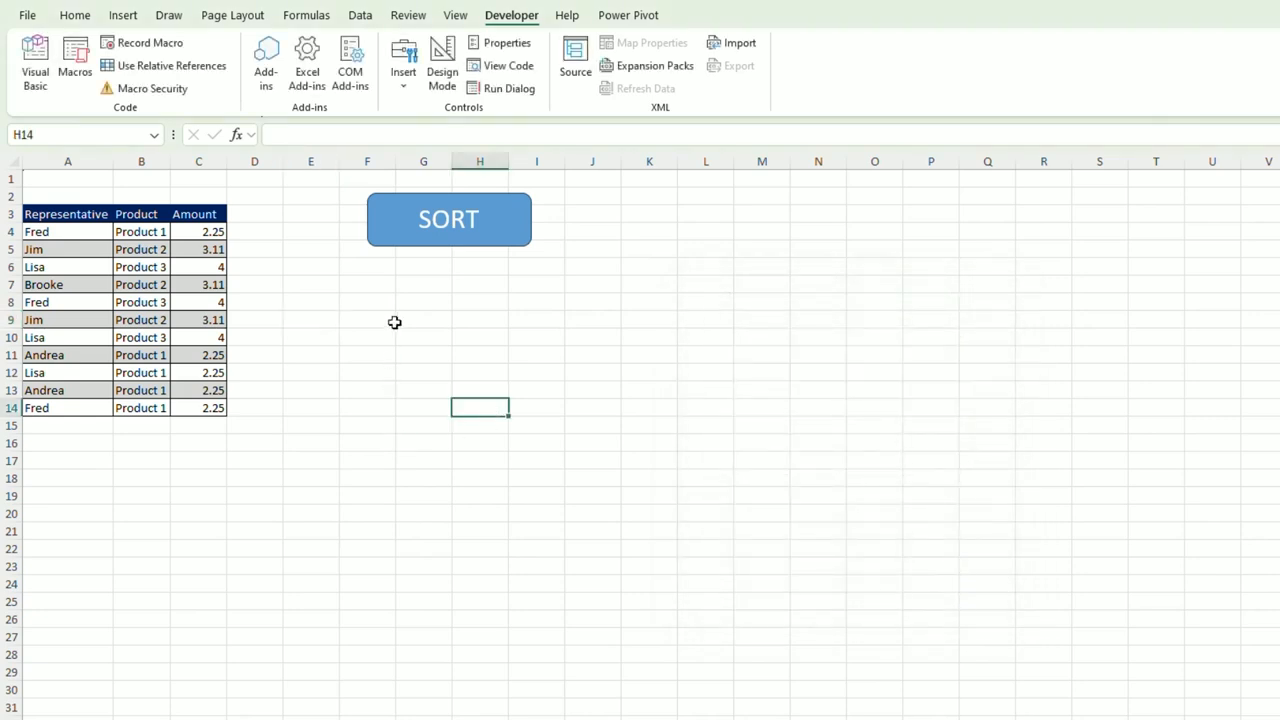
Add a rounded rectangle with the centered label FORMAT beneath the SORT button.
left_click(369, 267)
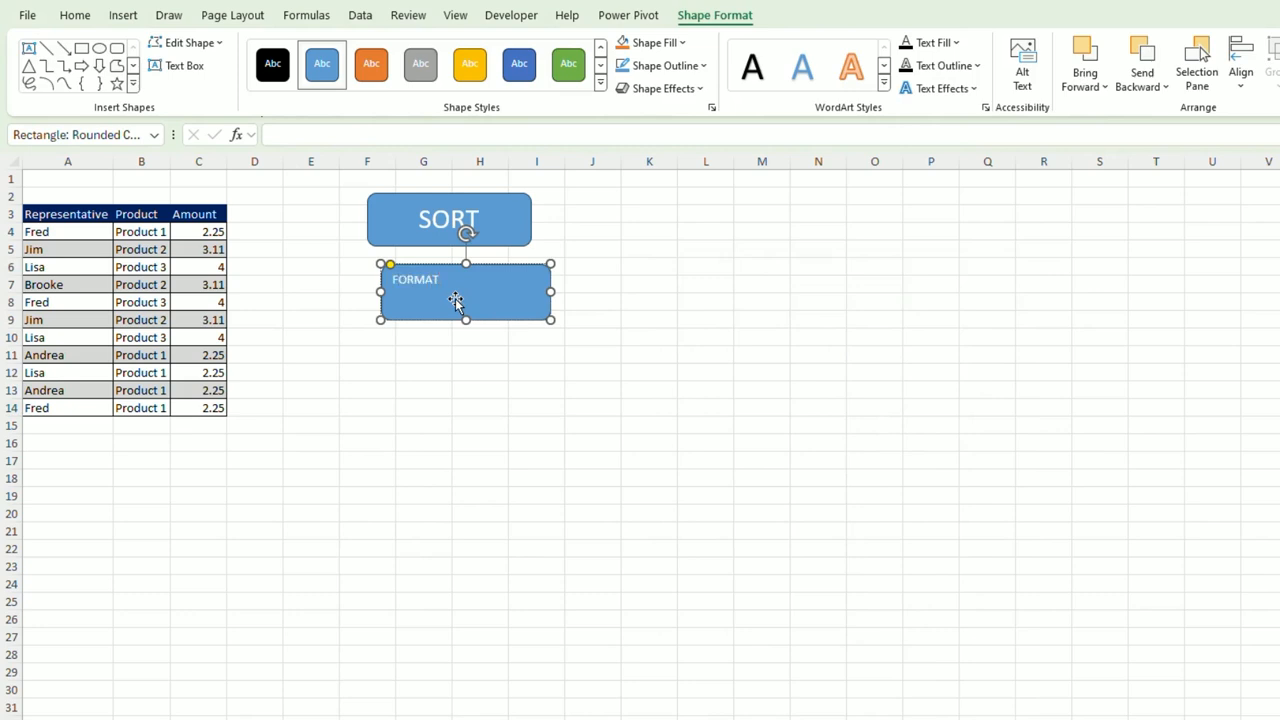
left_click(468, 368)
left_click(421, 270)
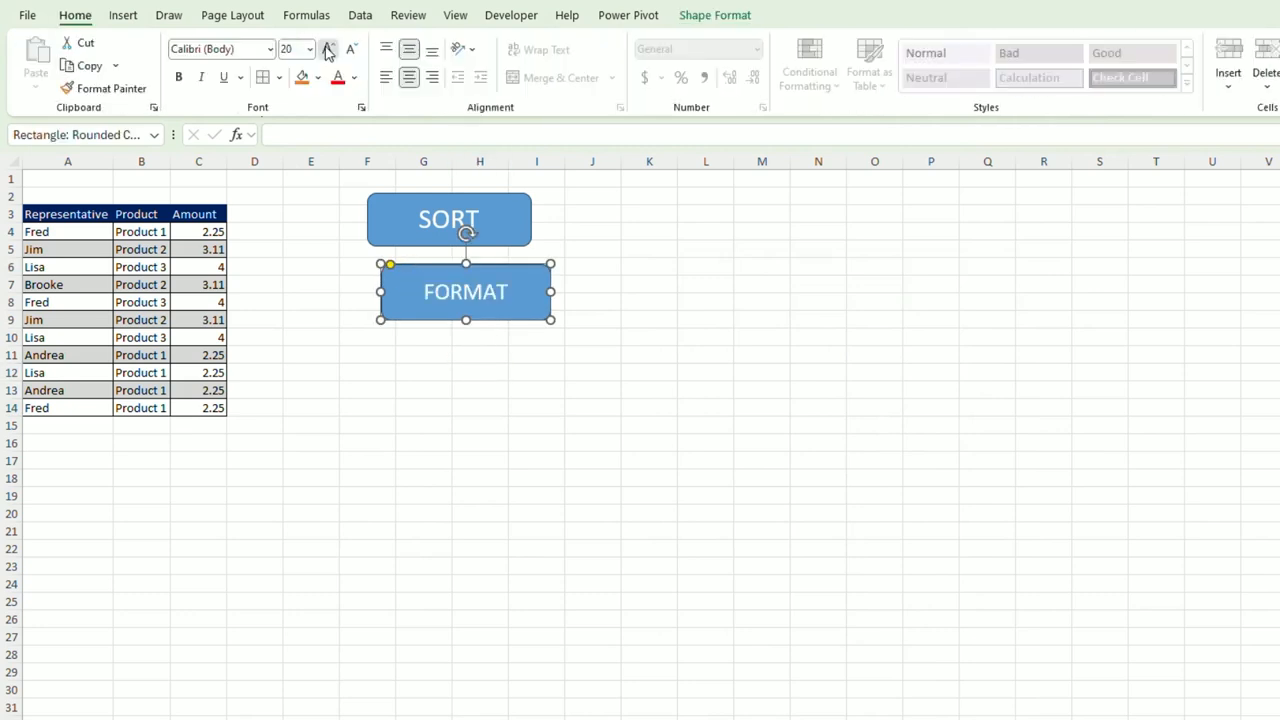
Enlarge the FORMAT label to 24 point and move its shape into line beneath the SORT button.
left_click(328, 50)
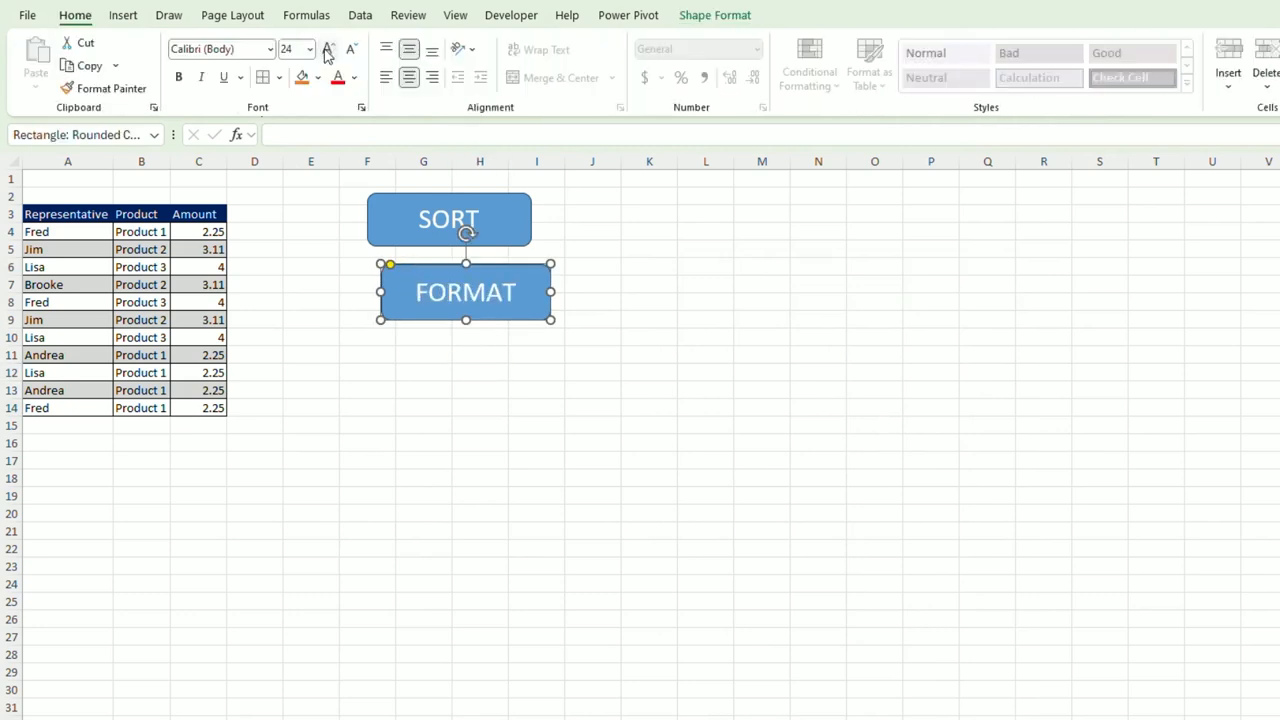
left_click(178, 77)
left_click_drag(422, 269, 405, 263)
left_click(423, 390)
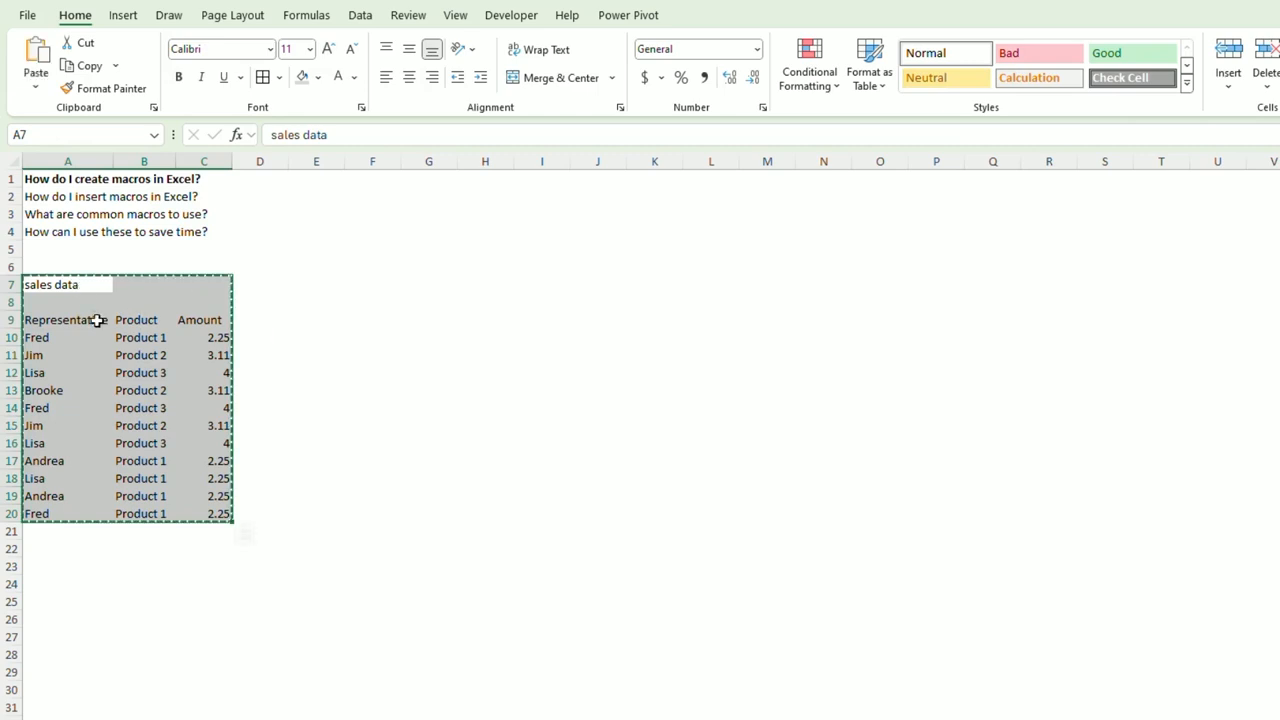
Restore the unformatted sales data by copying the original block A7:C20 and pasting it at A1 of the macro sheet.
key("ctrl+c")
key("ctrl+Page_Down")
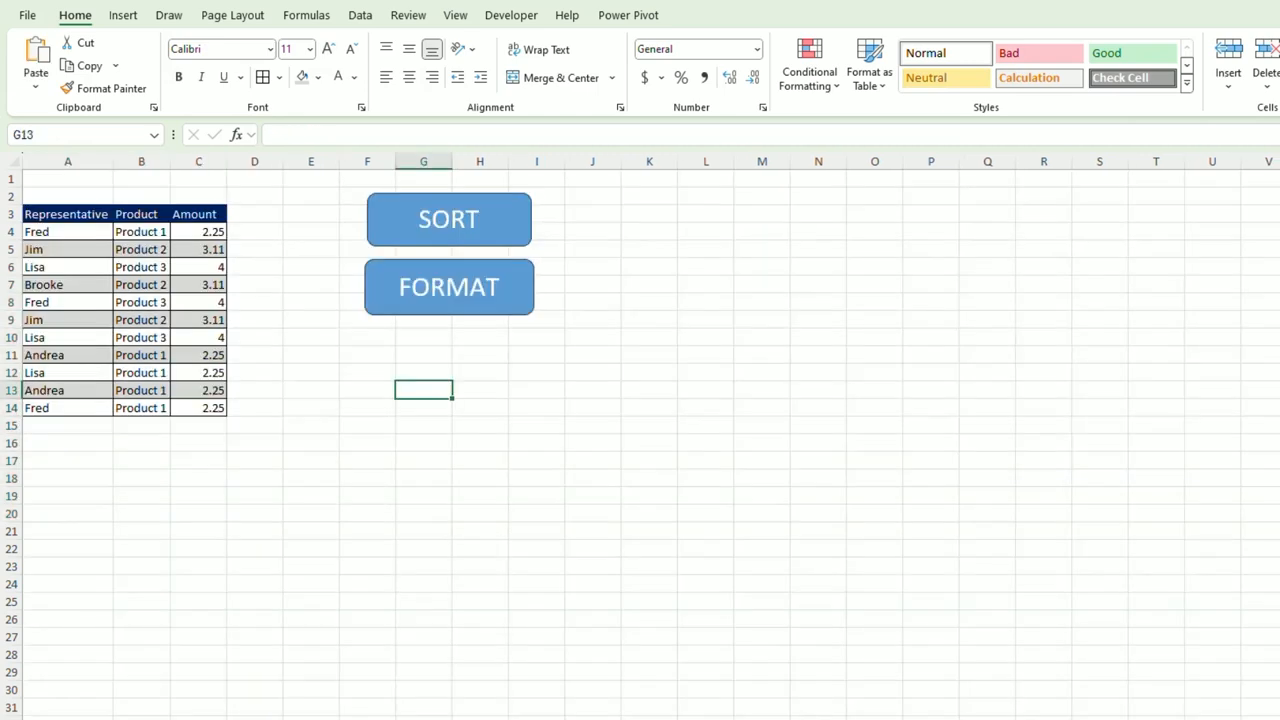
left_click(81, 178)
key("ctrl+v")
left_click(313, 337)
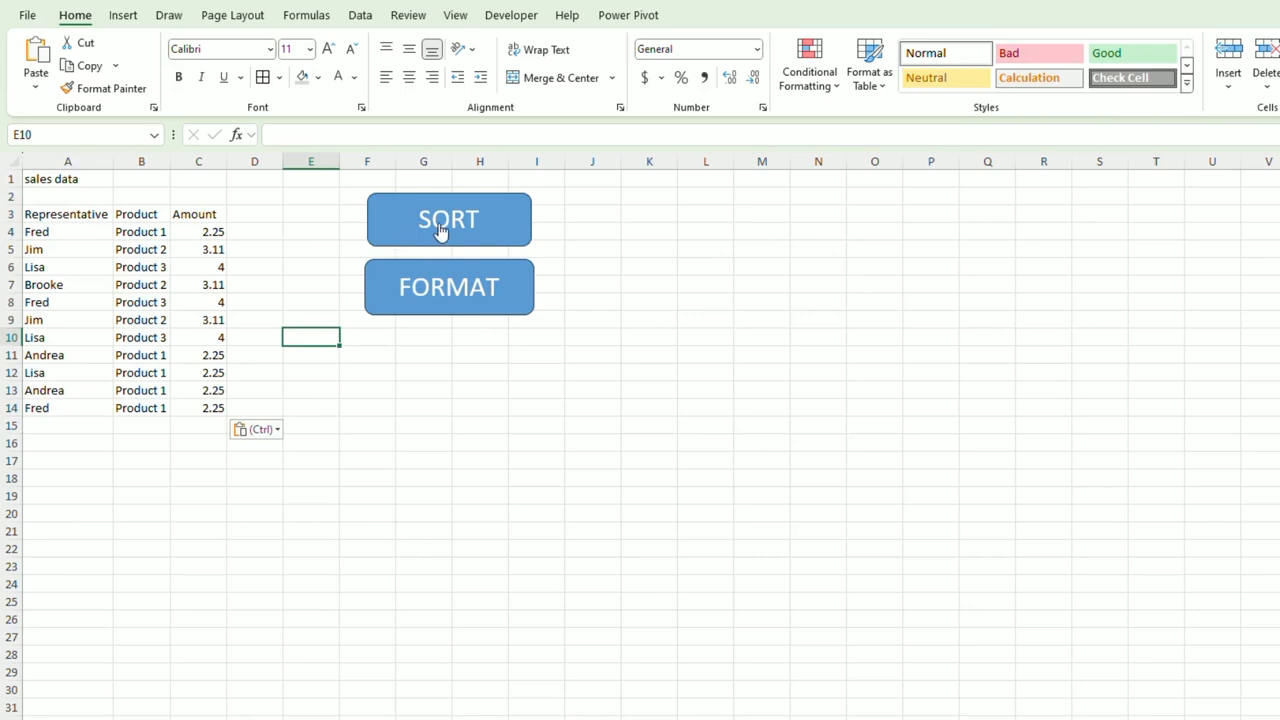
Assign the FORMAT macro to the rounded rectangle labelled FORMAT and deselect the shape.
right_click(408, 262)
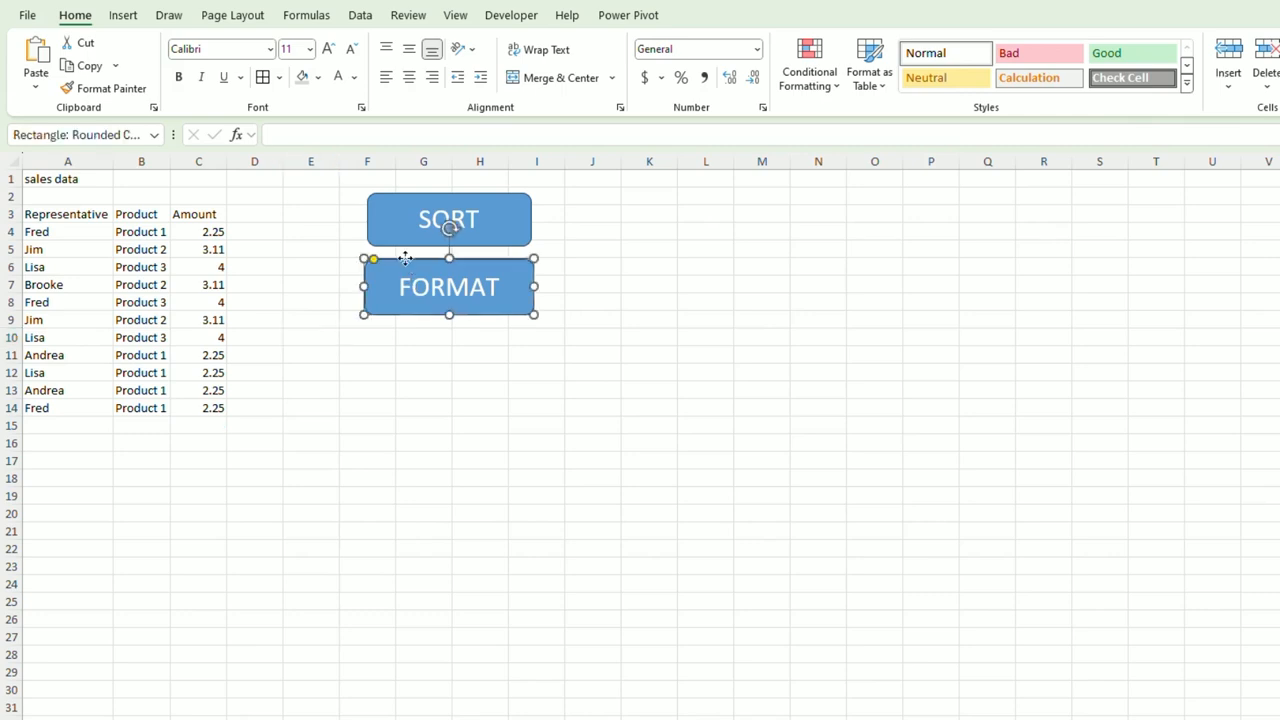
left_click(474, 643)
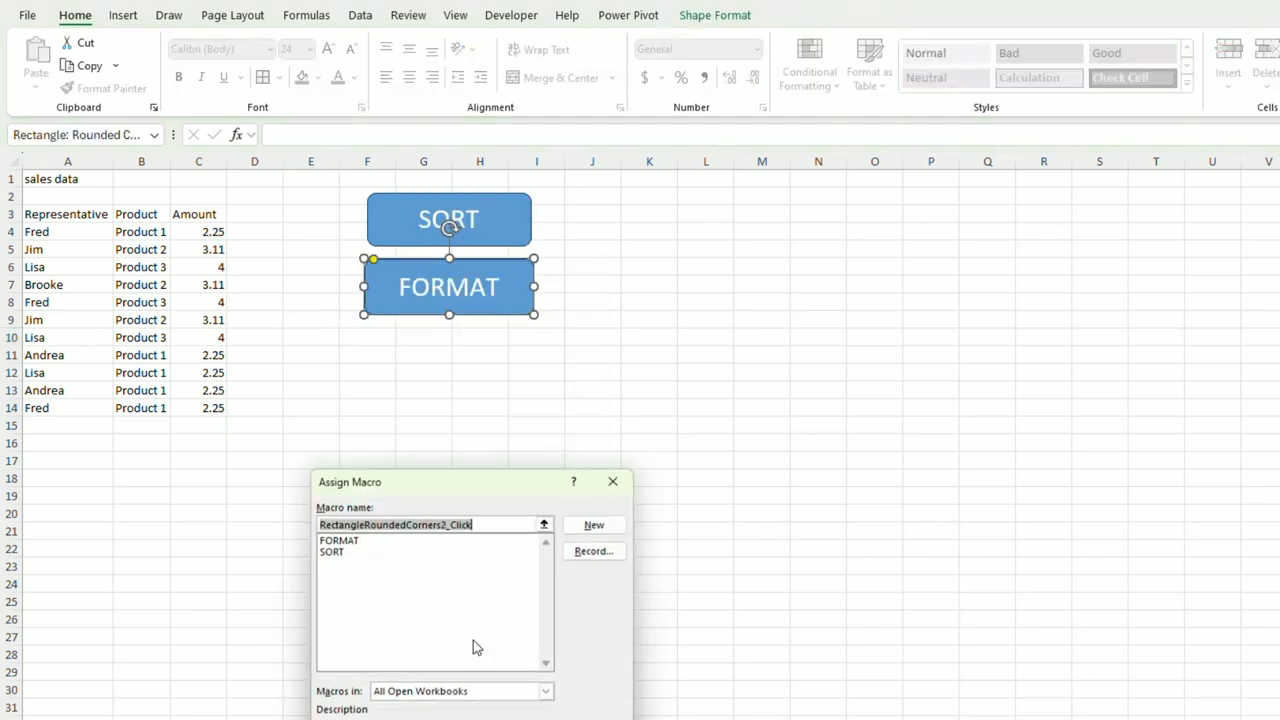
left_click(368, 540)
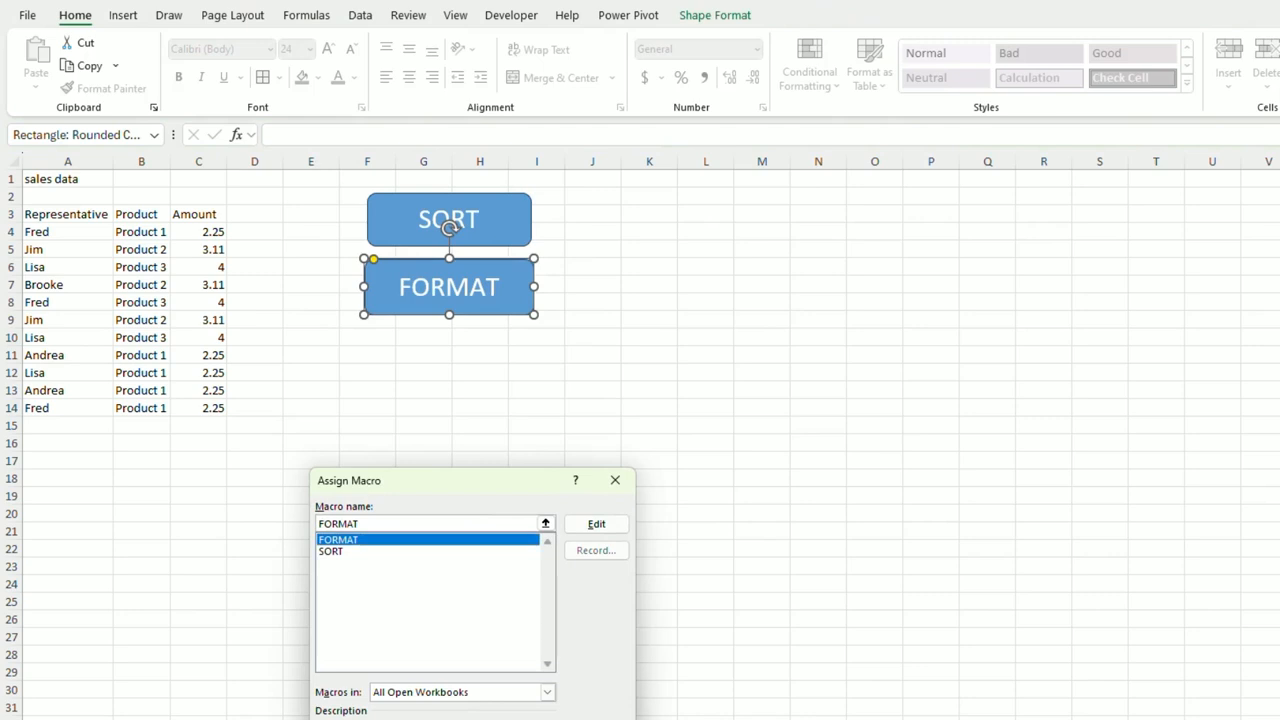
key("Return")
left_click(435, 443)
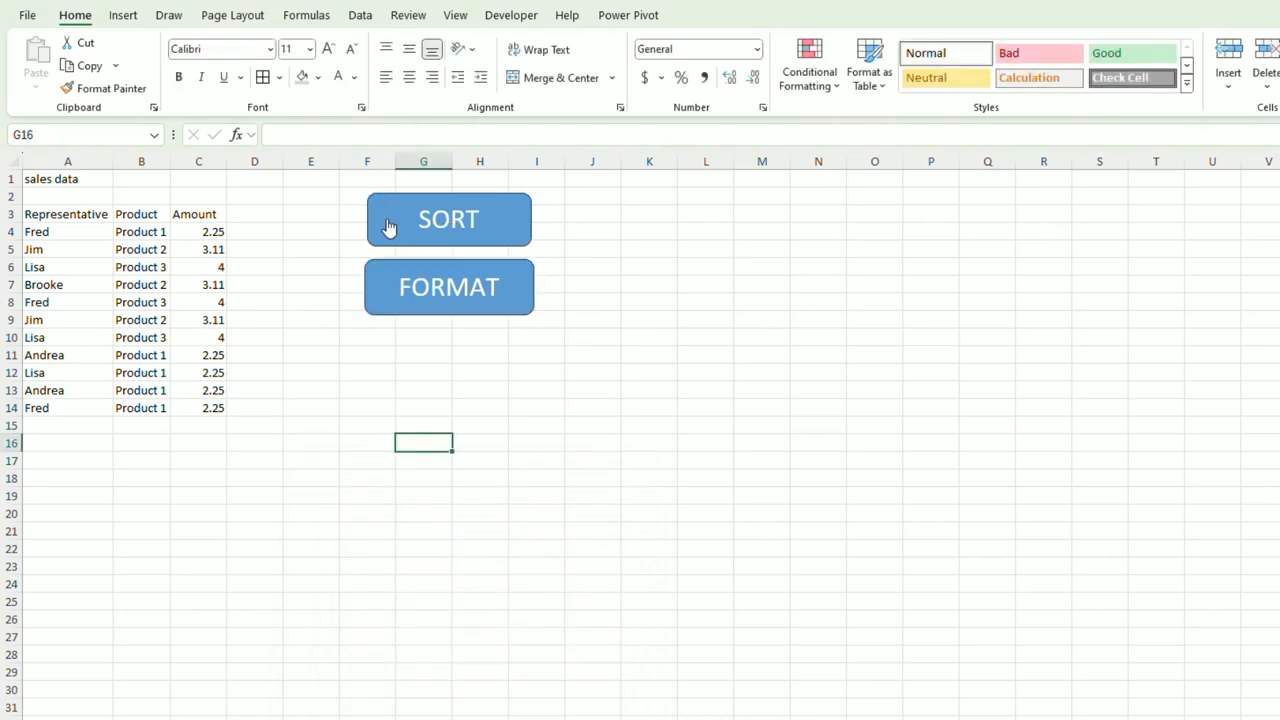
Run the SORT macro and the FORMAT macro on the sales data using their labelled button shapes.
left_click(390, 227)
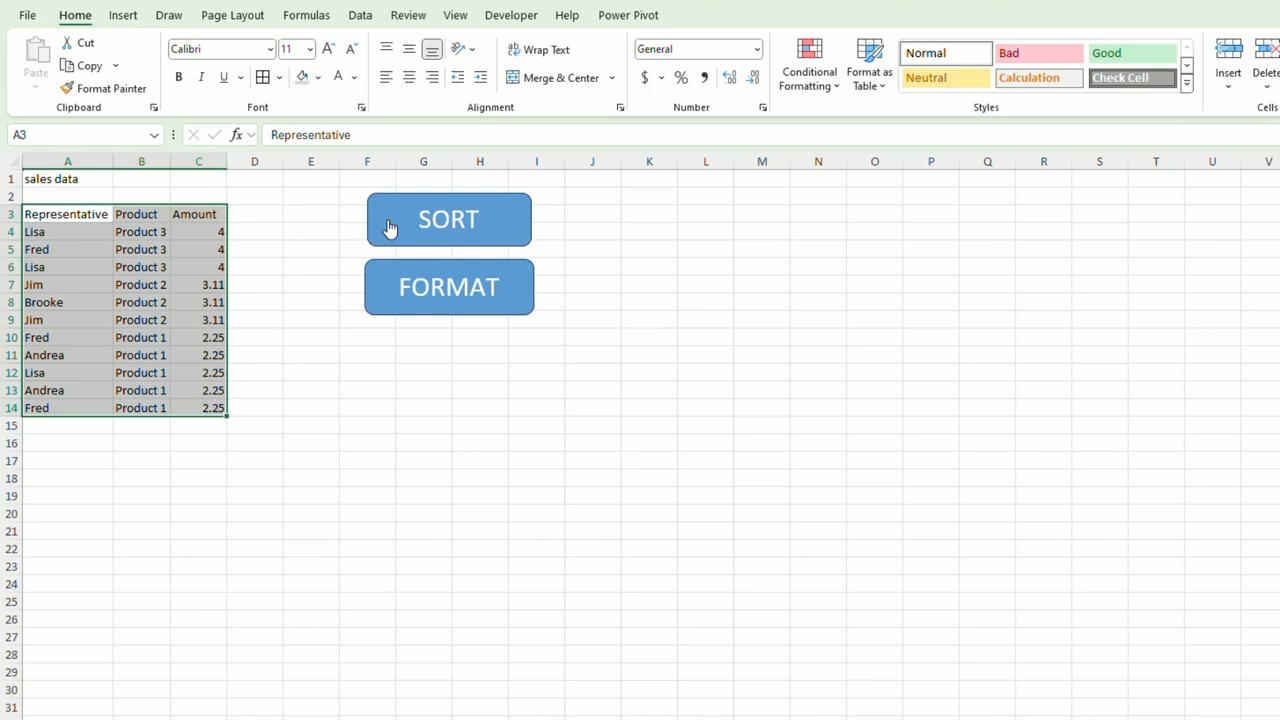
left_click(390, 295)
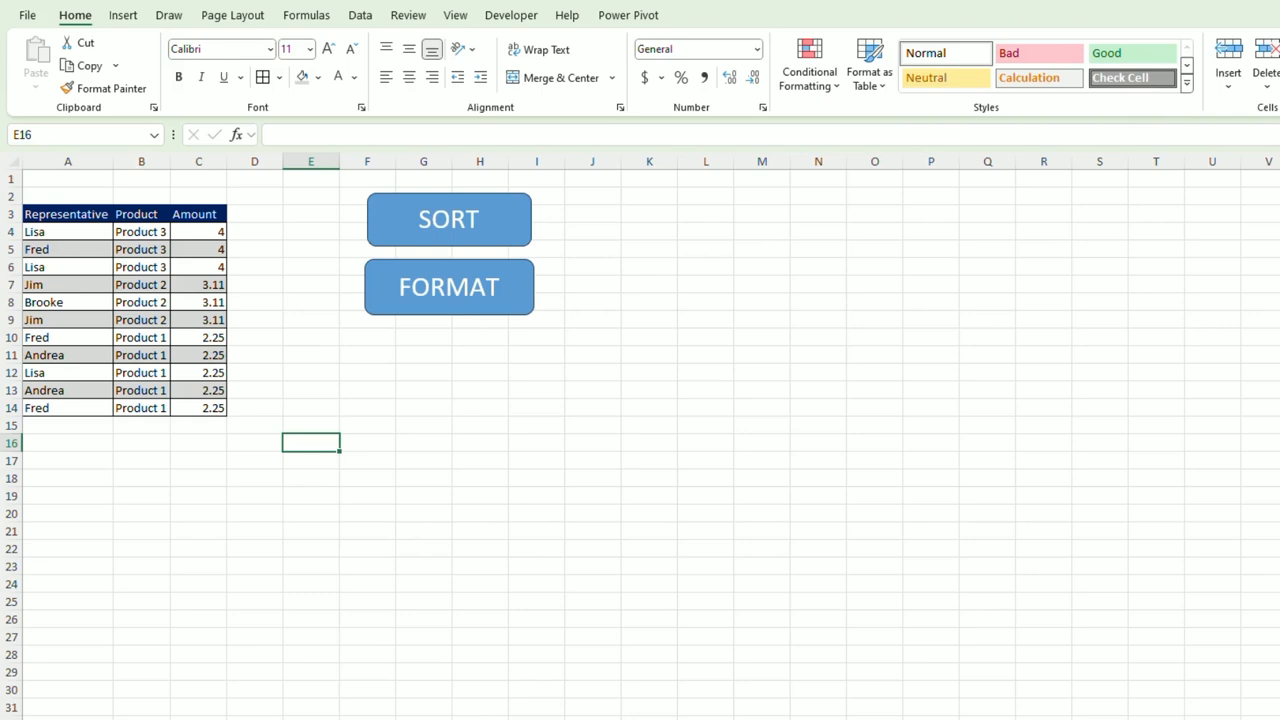
key("alt+Tab")
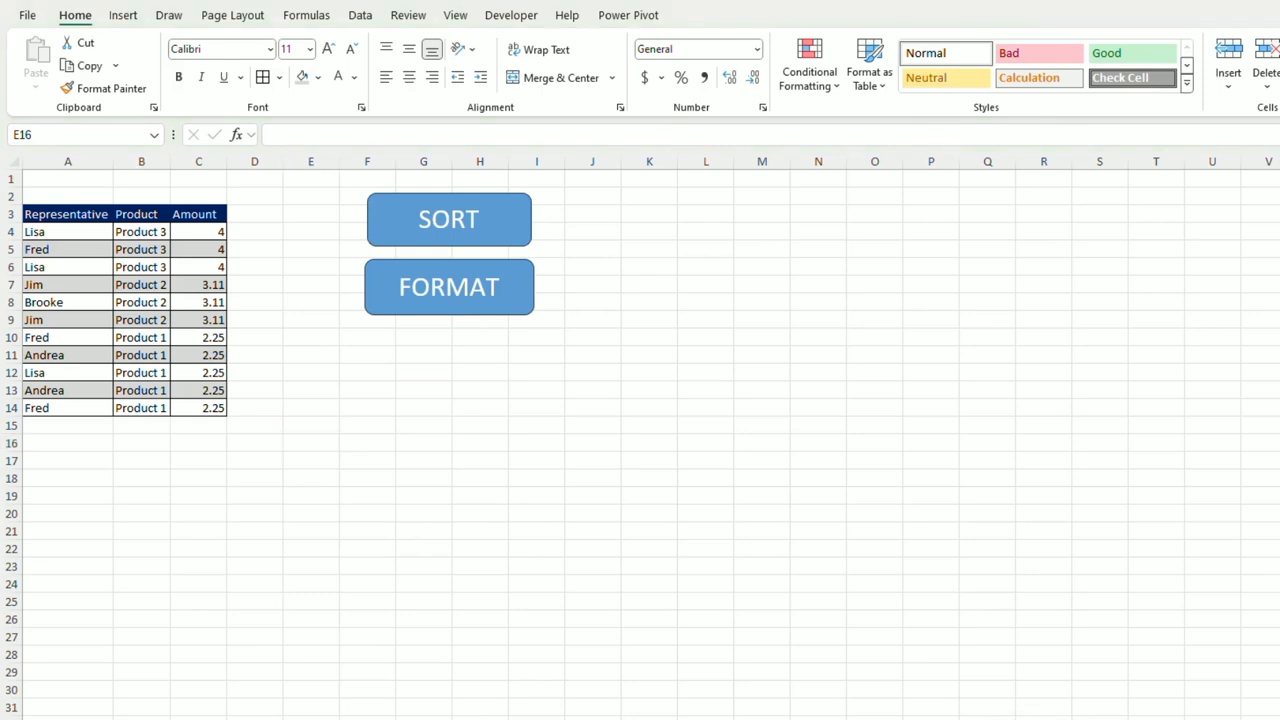